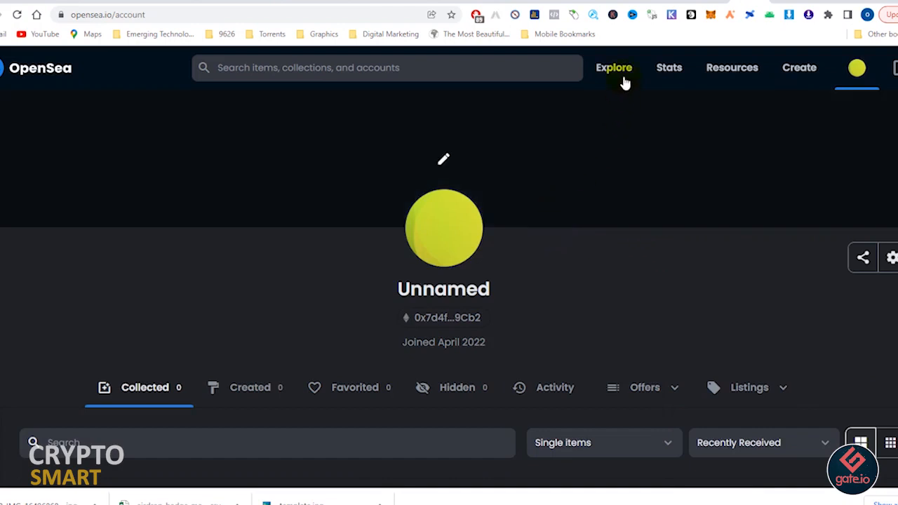
Start creating a new item and sign the wallet's OpenSea sign-in request
{"action": "mouse_move", "coordinate": [624, 73]}
{"action": "mouse_move", "coordinate": [857, 70]}
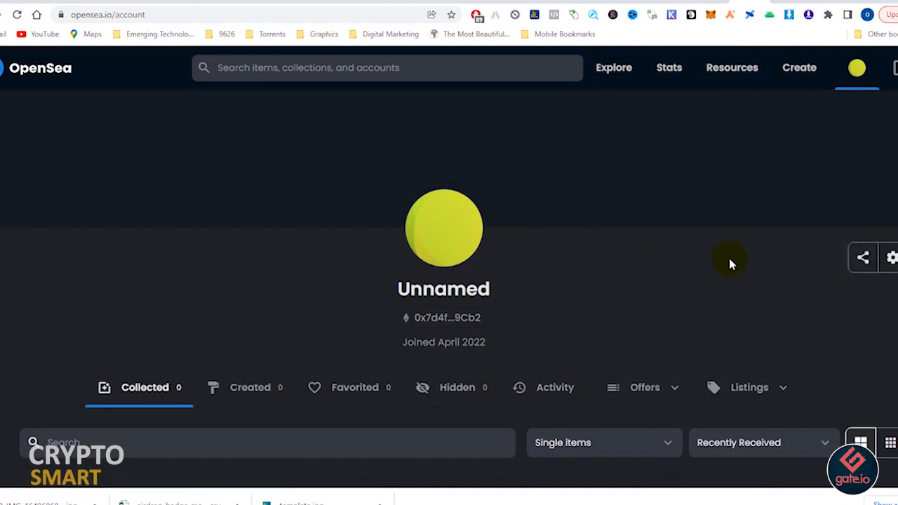
{"action": "scroll", "coordinate": [727, 255], "scroll_direction": "down", "scroll_amount": 3}
{"action": "scroll", "coordinate": [727, 264], "scroll_direction": "up", "scroll_amount": 5}
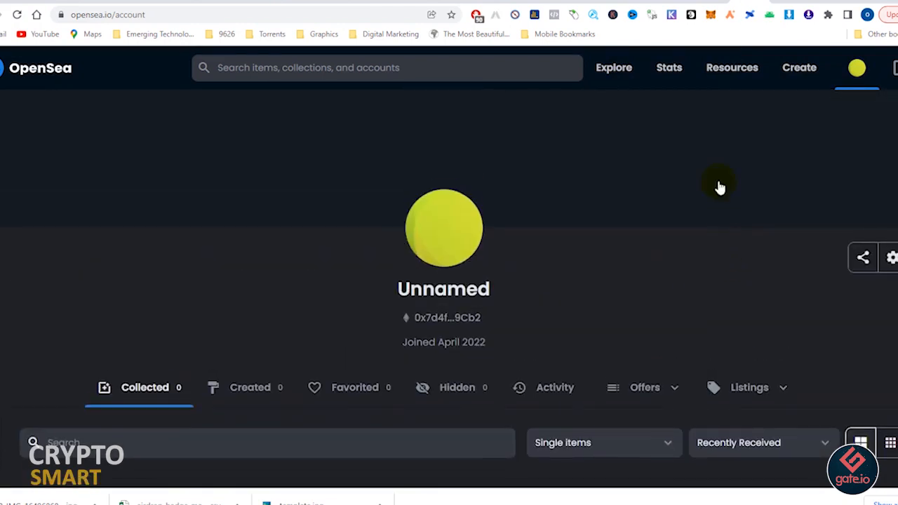
{"action": "left_click", "coordinate": [801, 71]}
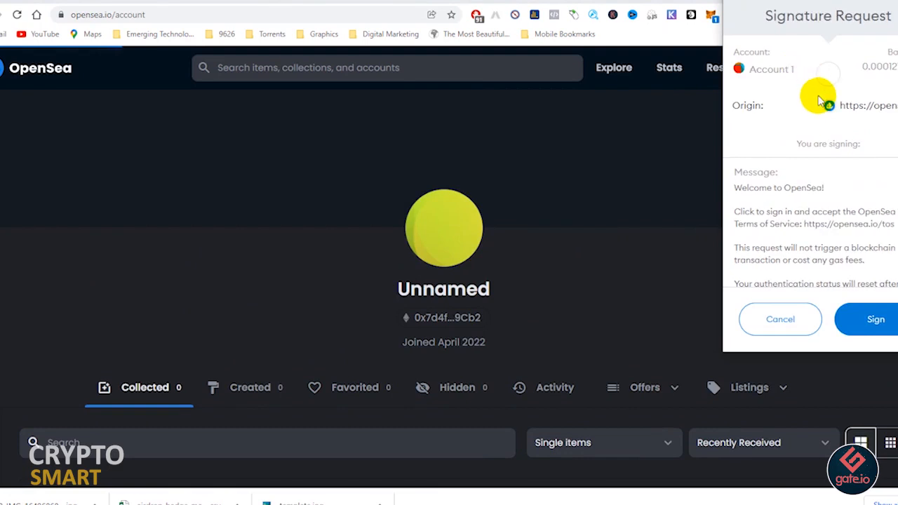
{"action": "scroll", "coordinate": [834, 163], "scroll_direction": "down", "scroll_amount": 1}
{"action": "scroll", "coordinate": [833, 163], "scroll_direction": "down", "scroll_amount": 2}
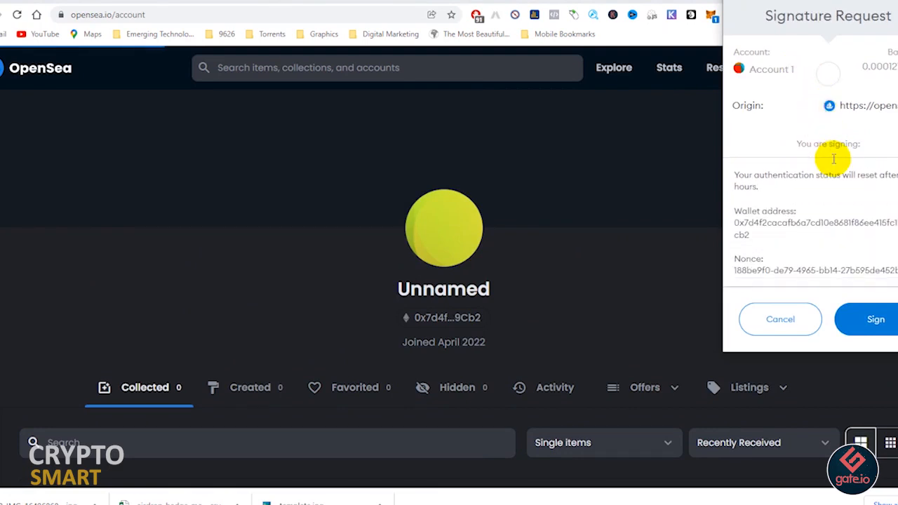
{"action": "left_click", "coordinate": [875, 320]}
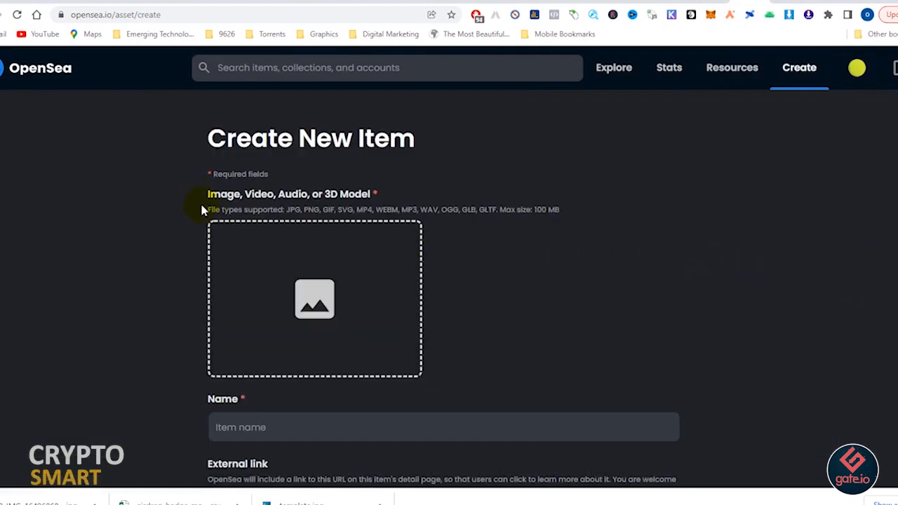
Upload FB_IMG_1649686869774.jpg from the Downloads folder as the new item's media
{"action": "left_click_drag", "start_coordinate": [201, 210], "coordinate": [567, 217]}
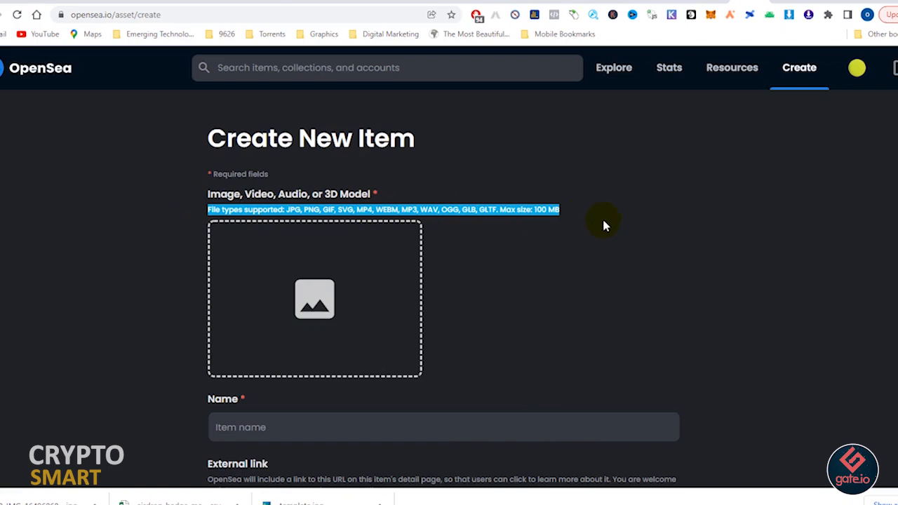
{"action": "left_click", "coordinate": [644, 241]}
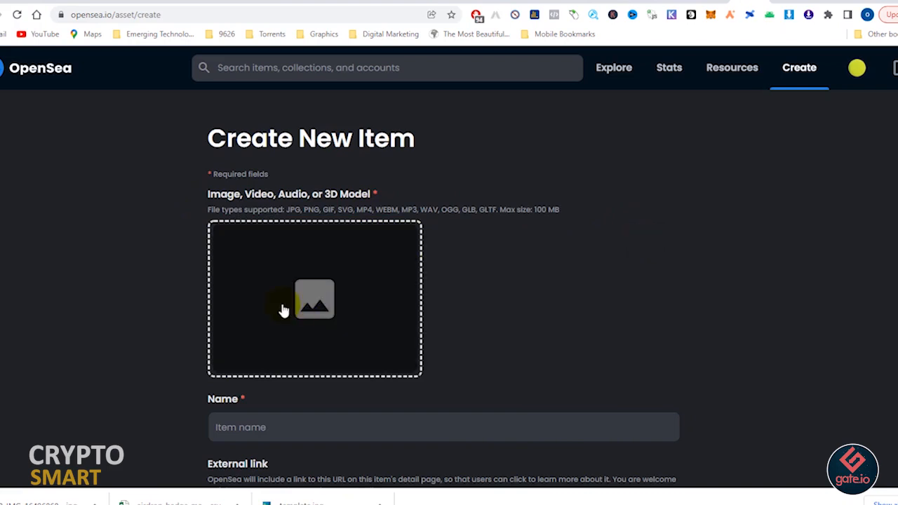
{"action": "left_click", "coordinate": [281, 308]}
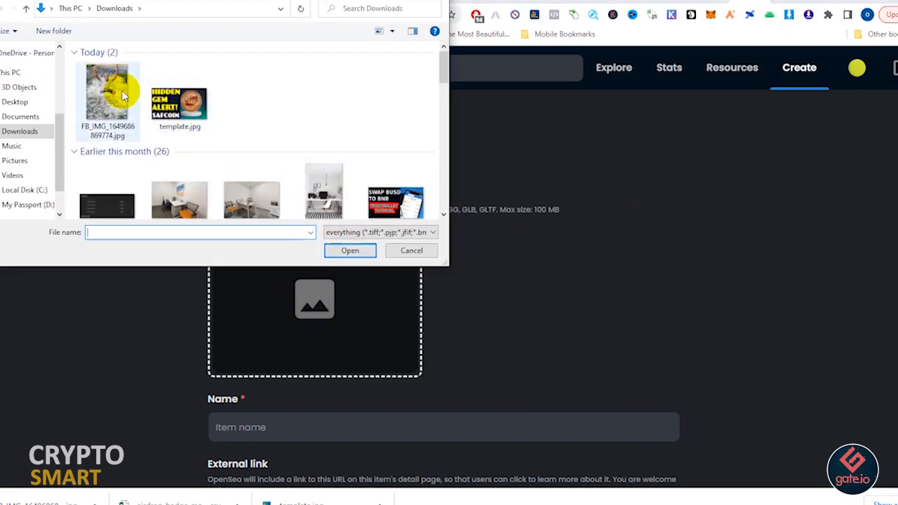
{"action": "left_click", "coordinate": [119, 93]}
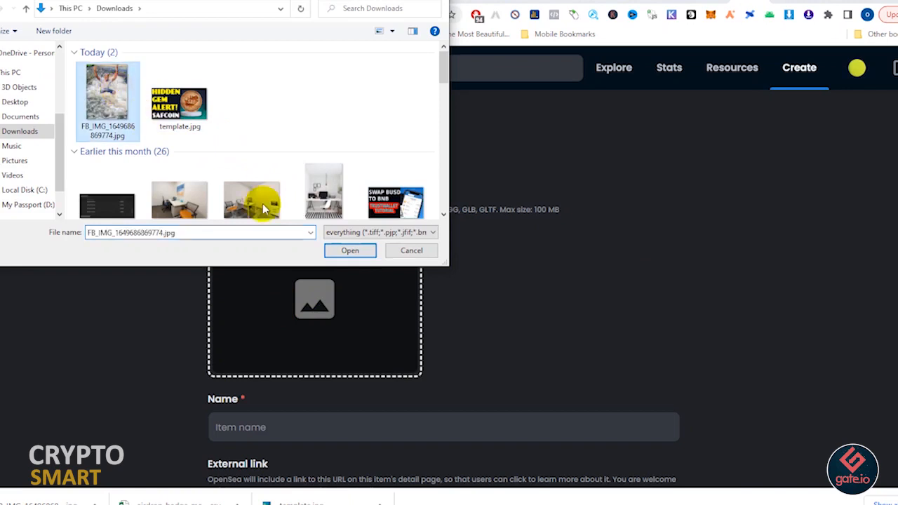
{"action": "left_click", "coordinate": [351, 253]}
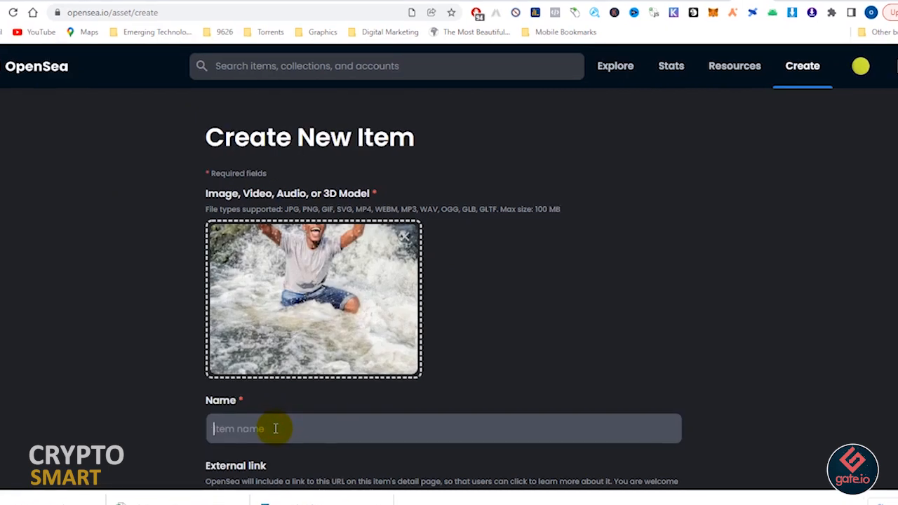
Name the new item nature_joy_Africa
{"action": "left_click", "coordinate": [275, 429]}
{"action": "type", "text": "nature_joy_afric"}
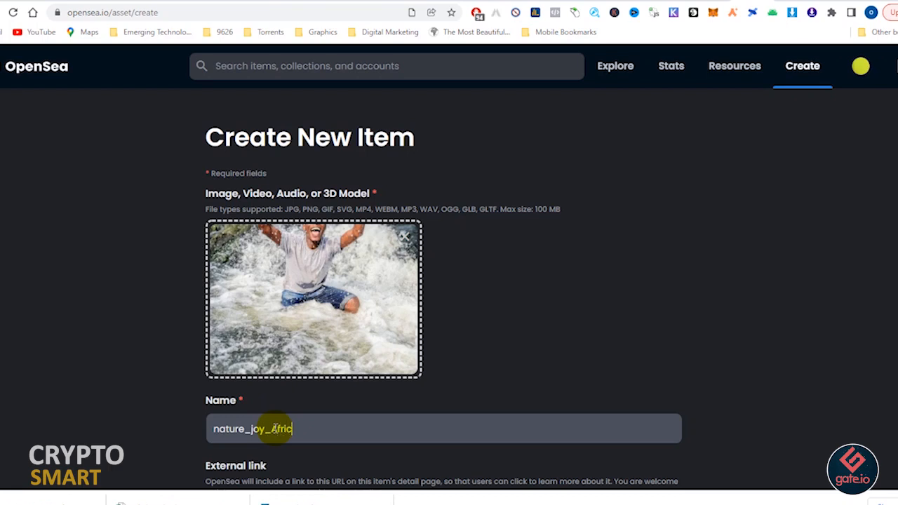
{"action": "scroll", "coordinate": [266, 336], "scroll_direction": "down", "scroll_amount": 2}
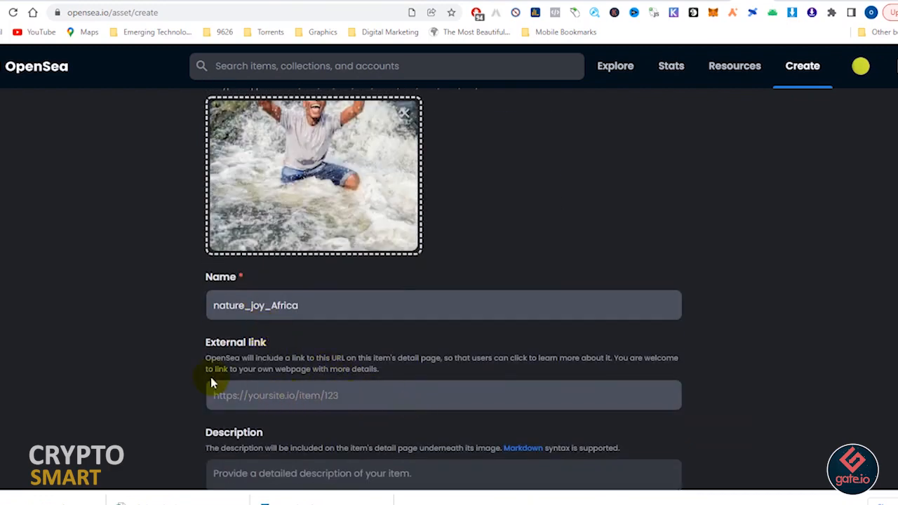
Describe the item as "Beyond the horizons of Africa lies the peaceful ambient rivers of joy flowing through the African youth."
{"action": "scroll", "coordinate": [213, 381], "scroll_direction": "down", "scroll_amount": 2}
{"action": "left_click", "coordinate": [223, 350]}
{"action": "scroll", "coordinate": [231, 354], "scroll_direction": "up", "scroll_amount": 2}
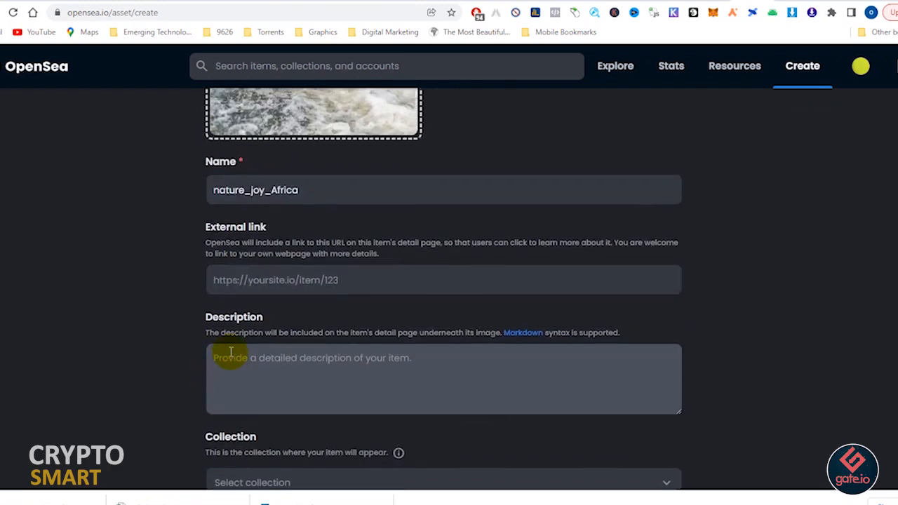
{"action": "scroll", "coordinate": [231, 354], "scroll_direction": "down", "scroll_amount": 2}
{"action": "type", "text": "Be"}
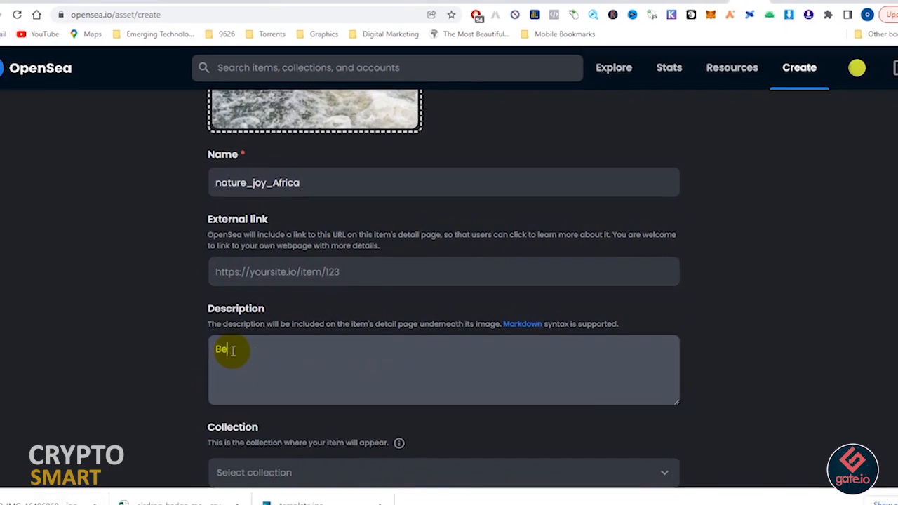
{"action": "type", "text": "yound the horizons"}
{"action": "right_click", "coordinate": [233, 349]}
{"action": "left_click", "coordinate": [281, 164]}
{"action": "right_click", "coordinate": [291, 349]}
{"action": "left_click", "coordinate": [341, 132]}
{"action": "type", "text": "of Africa lies th"}
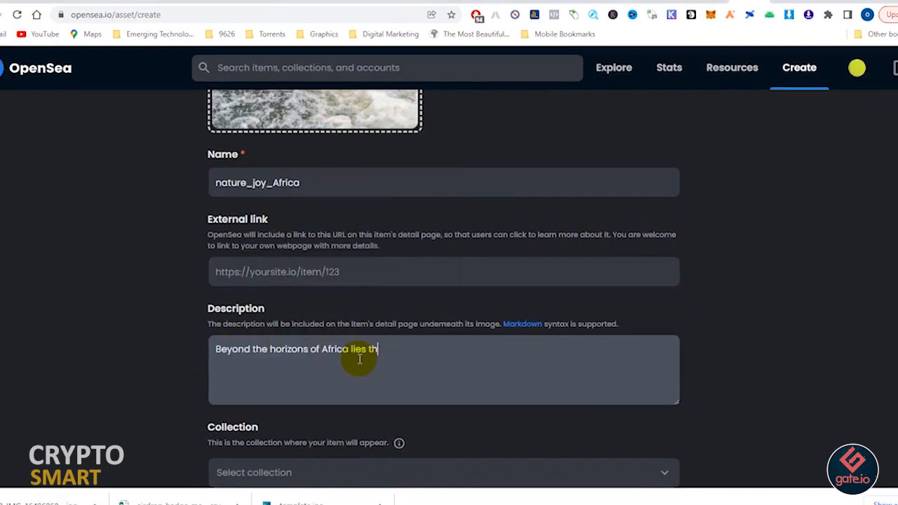
{"action": "type", "text": "e peaceful ambient rivers of joy flowing through the afri"}
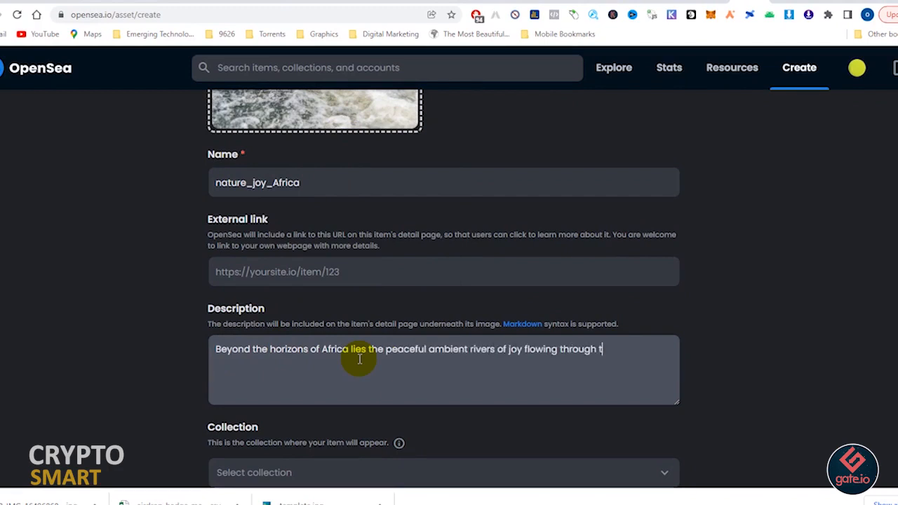
{"action": "key", "text": "Left"}
{"action": "key", "text": "Left"}
{"action": "key", "text": "Left"}
{"action": "key", "text": "BackSpace"}
{"action": "type", "text": "A"}
{"action": "key", "text": "End"}
{"action": "type", "text": "youth."}
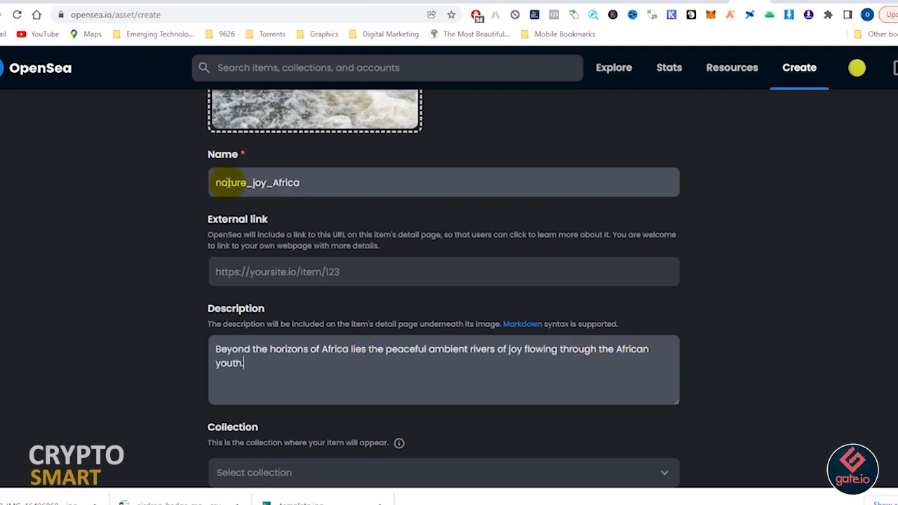
Extend the item name to nature_joy_African_
{"action": "left_click", "coordinate": [306, 181]}
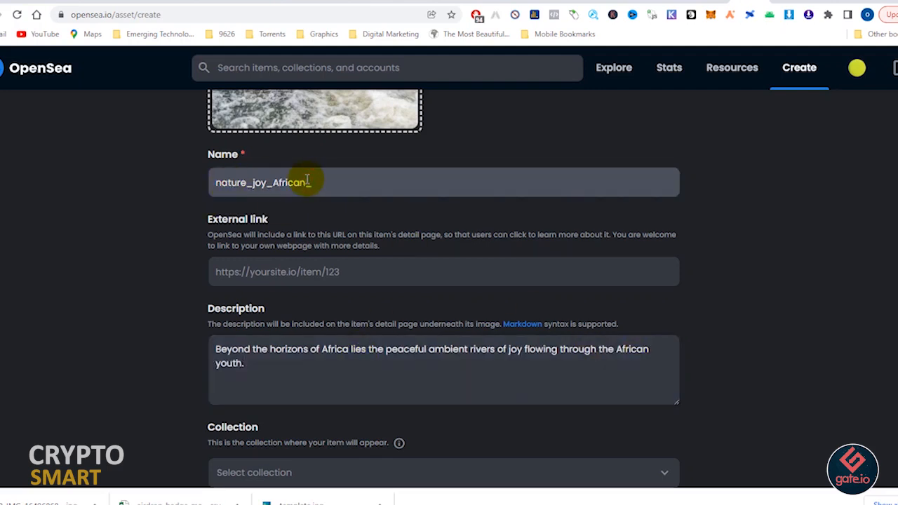
Check the collection choices and view the form for adding properties, leaving both unset
{"action": "scroll", "coordinate": [367, 337], "scroll_direction": "down", "scroll_amount": 2}
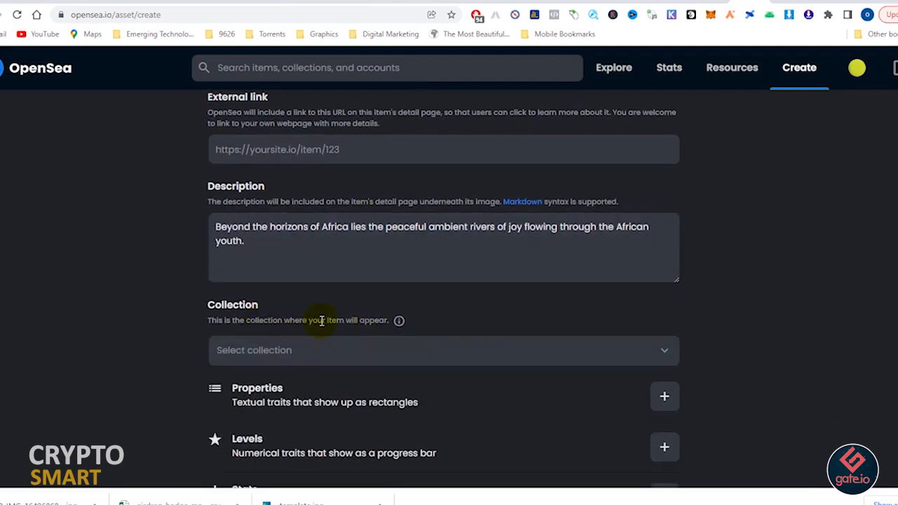
{"action": "mouse_move", "coordinate": [399, 323]}
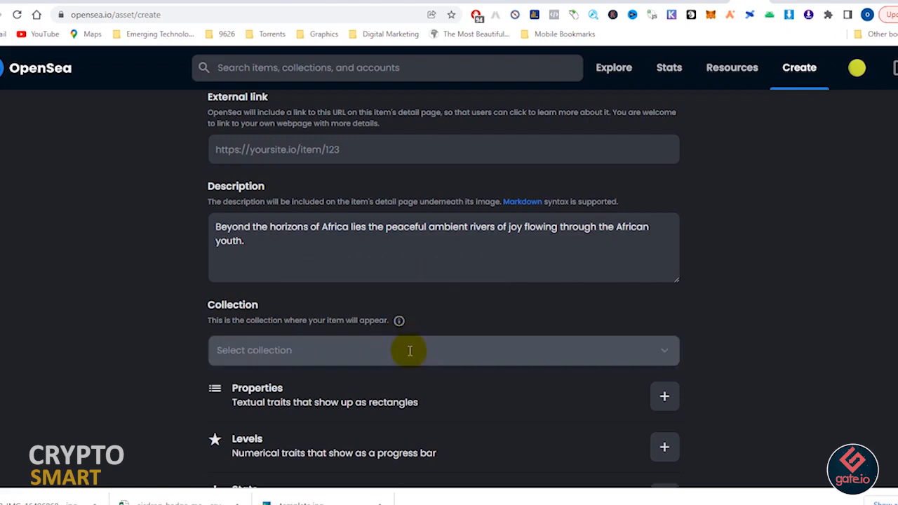
{"action": "left_click", "coordinate": [410, 350]}
{"action": "left_click", "coordinate": [410, 350]}
{"action": "scroll", "coordinate": [321, 374], "scroll_direction": "down", "scroll_amount": 1}
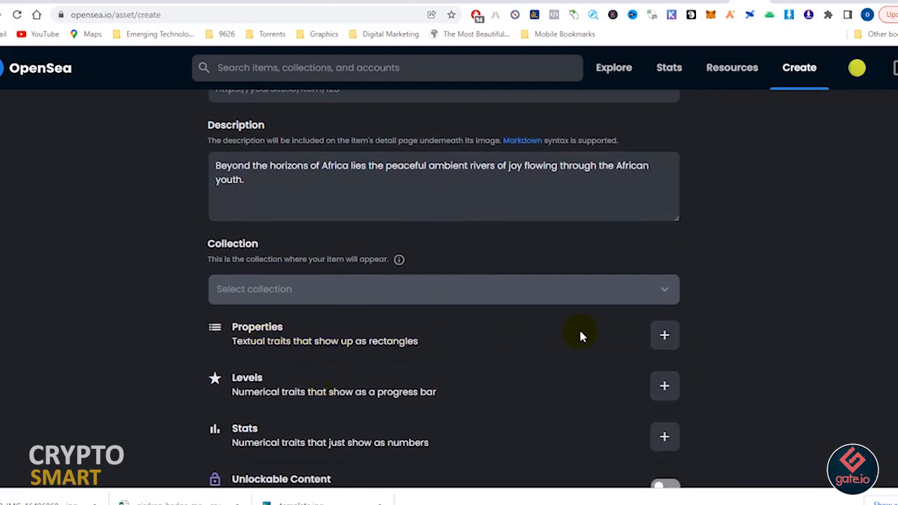
{"action": "left_click", "coordinate": [662, 336]}
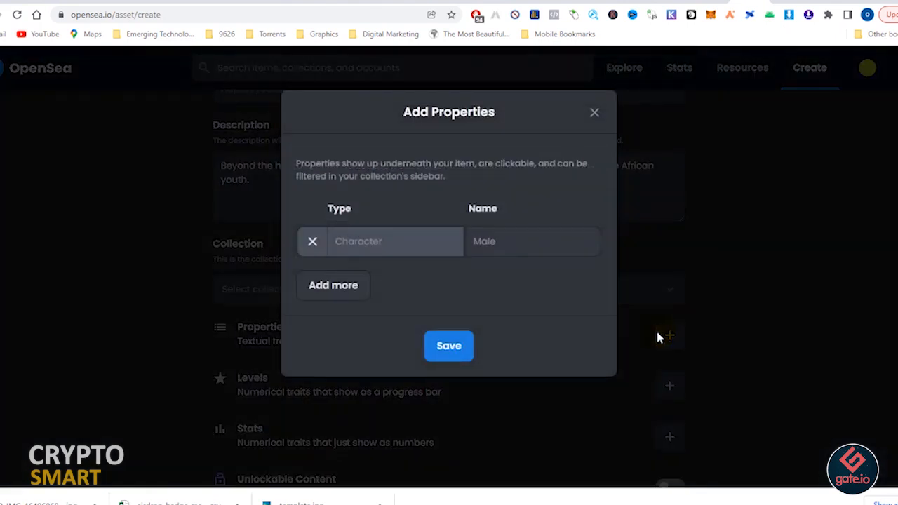
{"action": "left_click", "coordinate": [593, 118]}
{"action": "scroll", "coordinate": [600, 332], "scroll_direction": "down", "scroll_amount": 2}
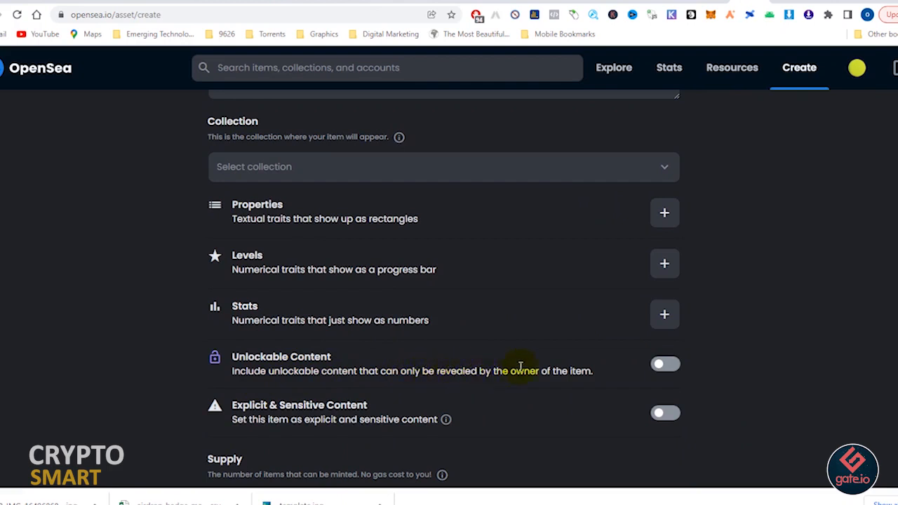
Enable Unlockable Content to preview its content field and disable it again
{"action": "left_click", "coordinate": [661, 367]}
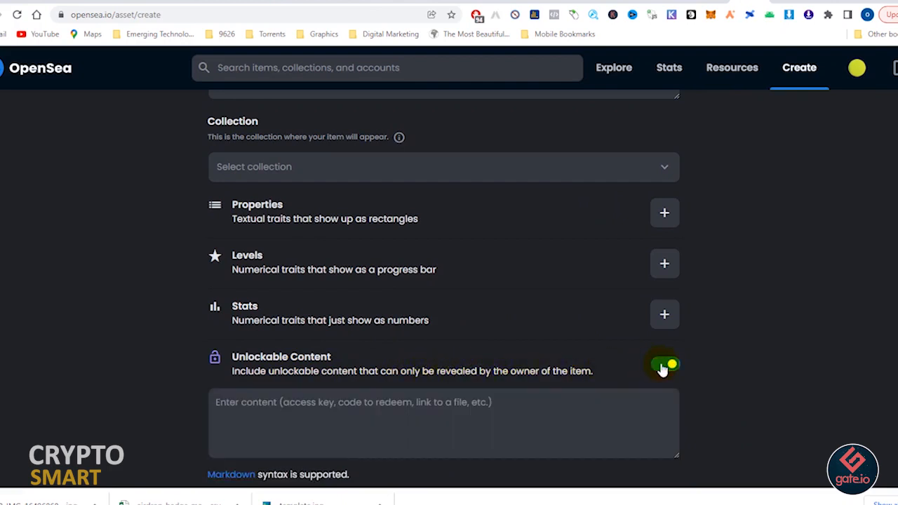
{"action": "scroll", "coordinate": [666, 370], "scroll_direction": "down", "scroll_amount": 1}
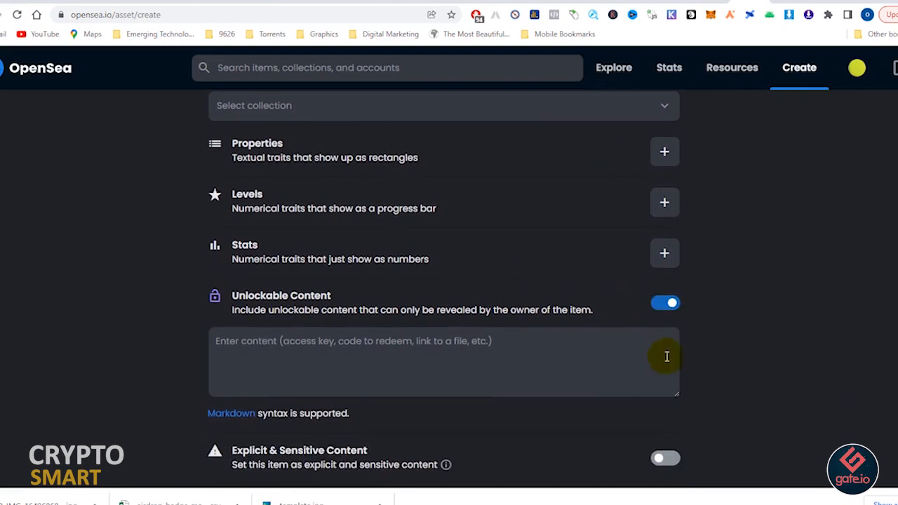
{"action": "left_click", "coordinate": [663, 303]}
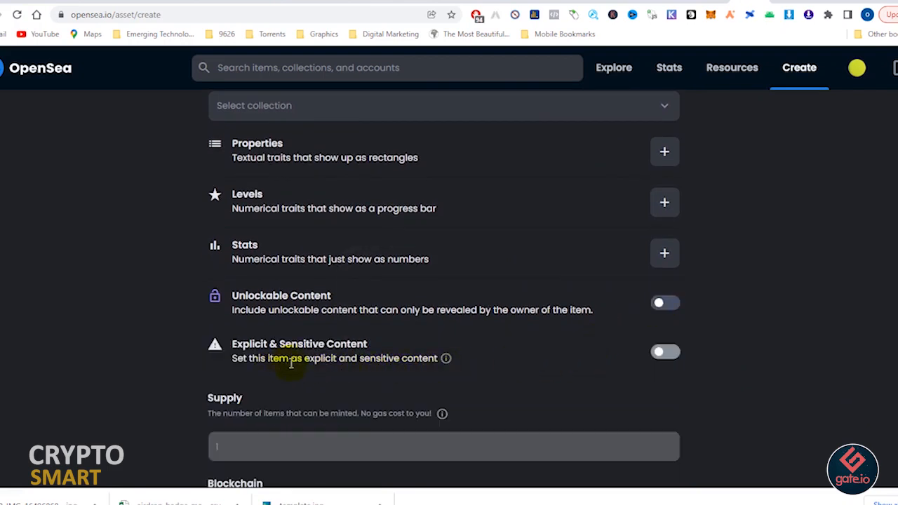
Read the explicit content note and the token supply help on minting and how limits are enforced
{"action": "mouse_move", "coordinate": [446, 360]}
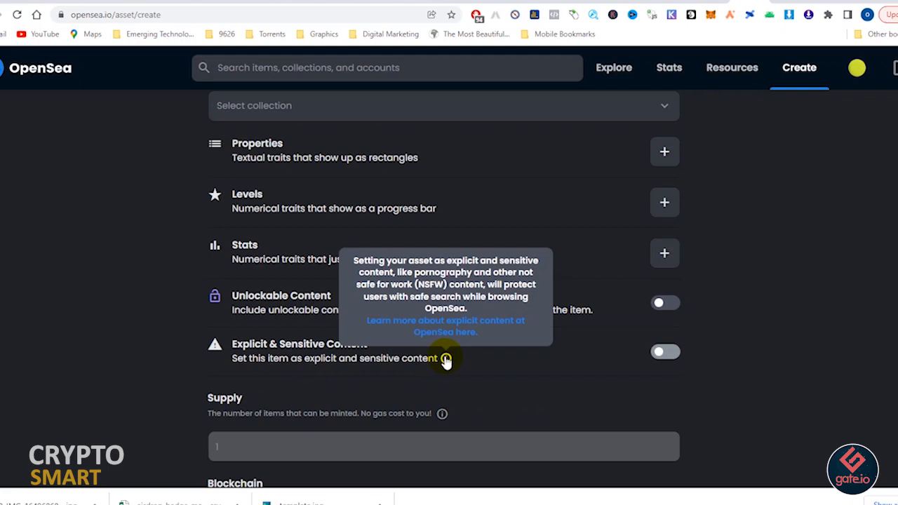
{"action": "scroll", "coordinate": [604, 376], "scroll_direction": "down", "scroll_amount": 2}
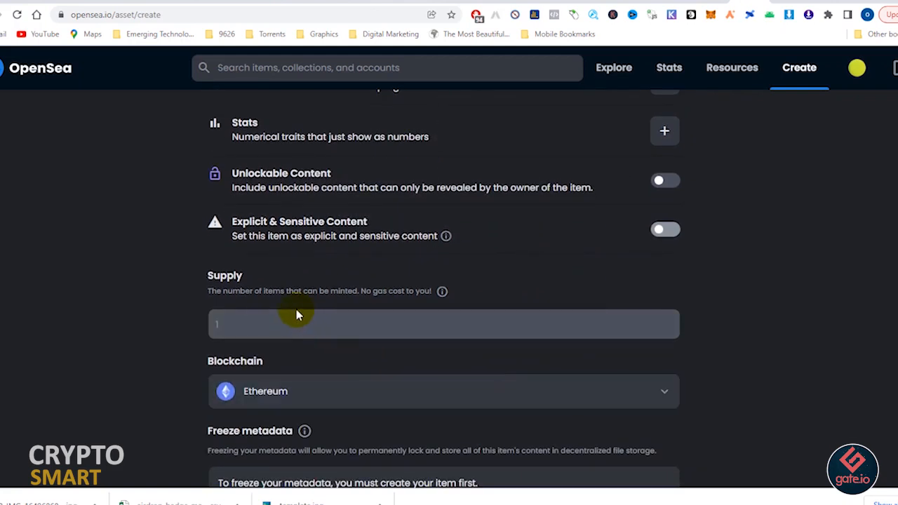
{"action": "left_click", "coordinate": [442, 292]}
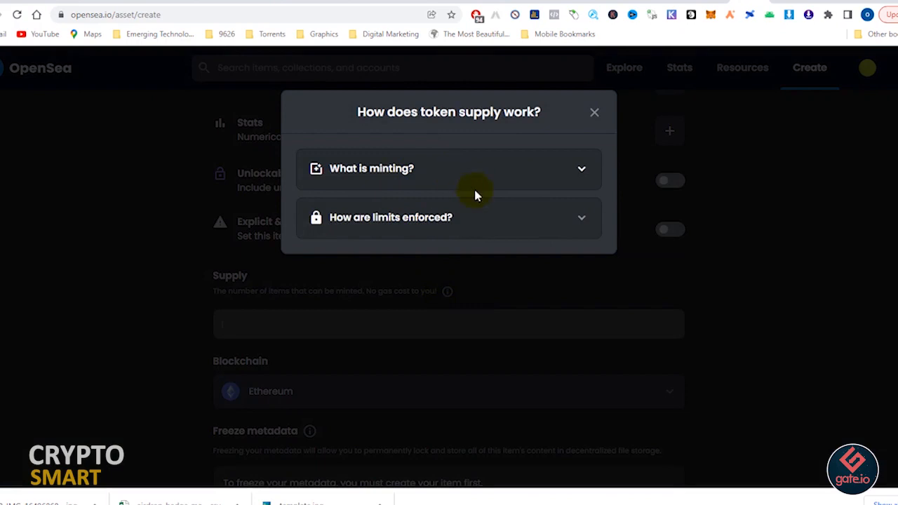
{"action": "left_click", "coordinate": [575, 172]}
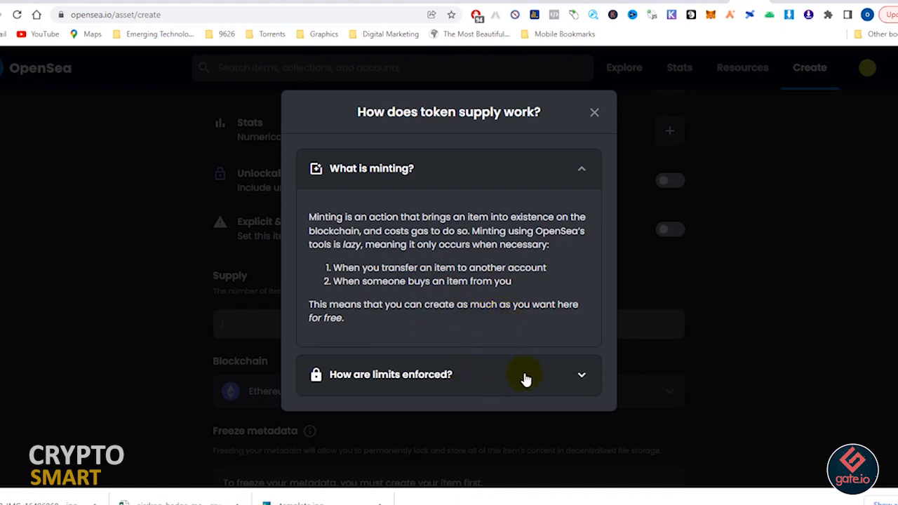
{"action": "left_click", "coordinate": [548, 383]}
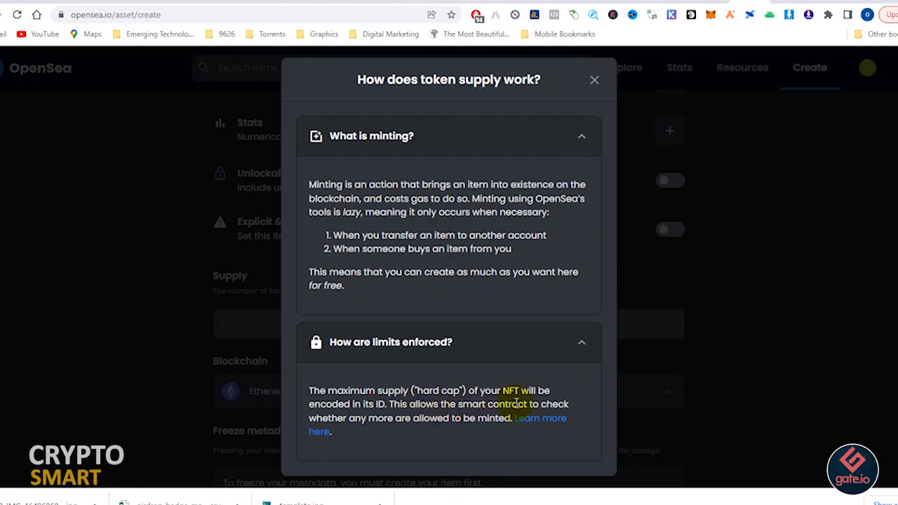
{"action": "left_click", "coordinate": [596, 88]}
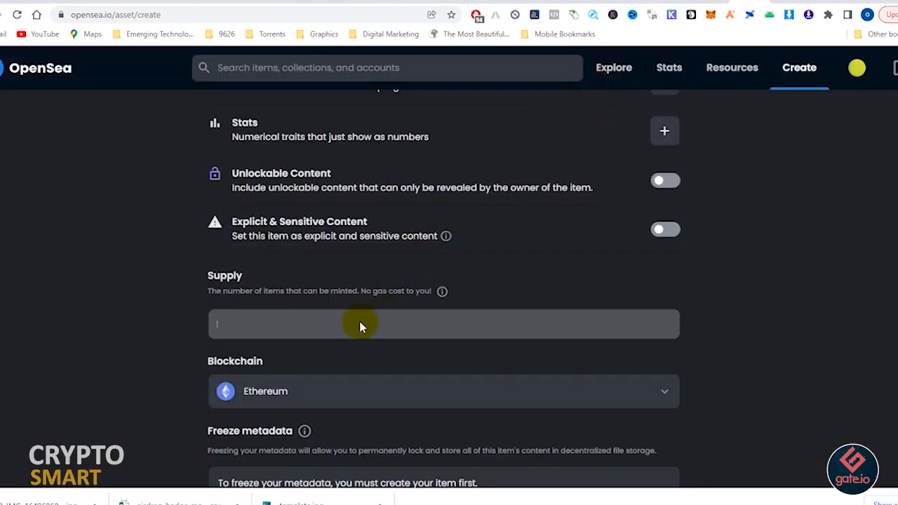
Set the item's blockchain to Polygon and read the Freeze metadata help
{"action": "scroll", "coordinate": [360, 325], "scroll_direction": "down", "scroll_amount": 1}
{"action": "left_click", "coordinate": [320, 331]}
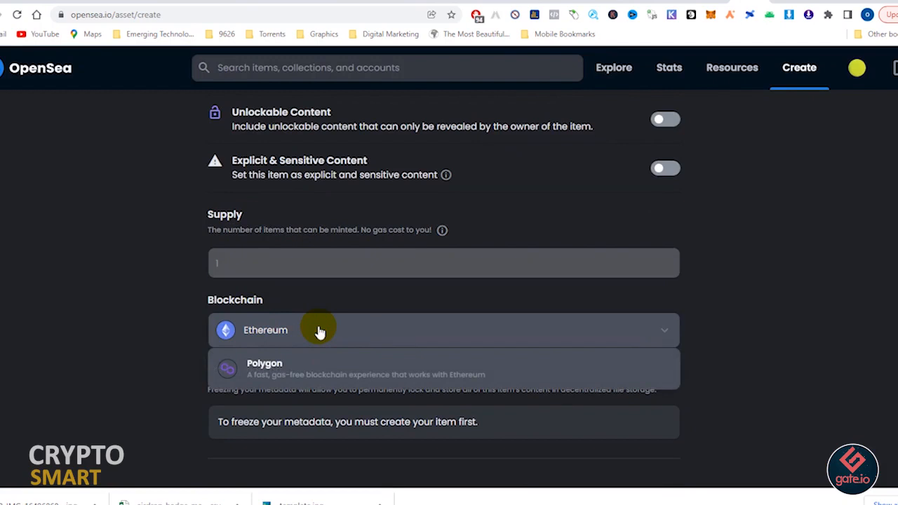
{"action": "left_click", "coordinate": [319, 332]}
{"action": "scroll", "coordinate": [319, 335], "scroll_direction": "down", "scroll_amount": 1}
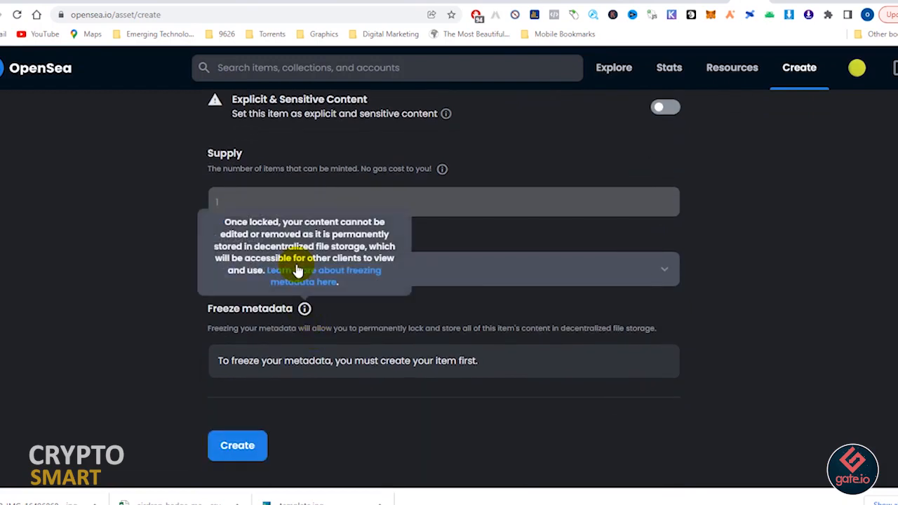
{"action": "left_click", "coordinate": [469, 270]}
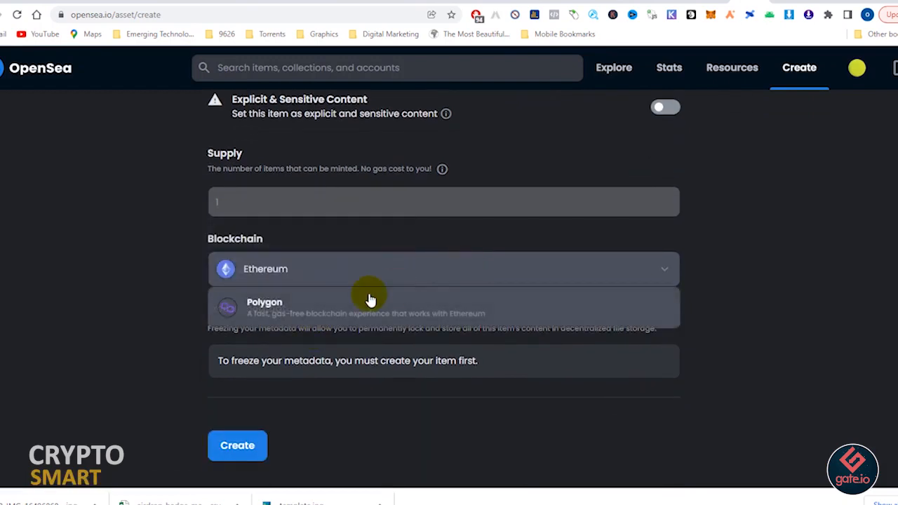
{"action": "left_click", "coordinate": [311, 303]}
{"action": "mouse_move", "coordinate": [304, 313]}
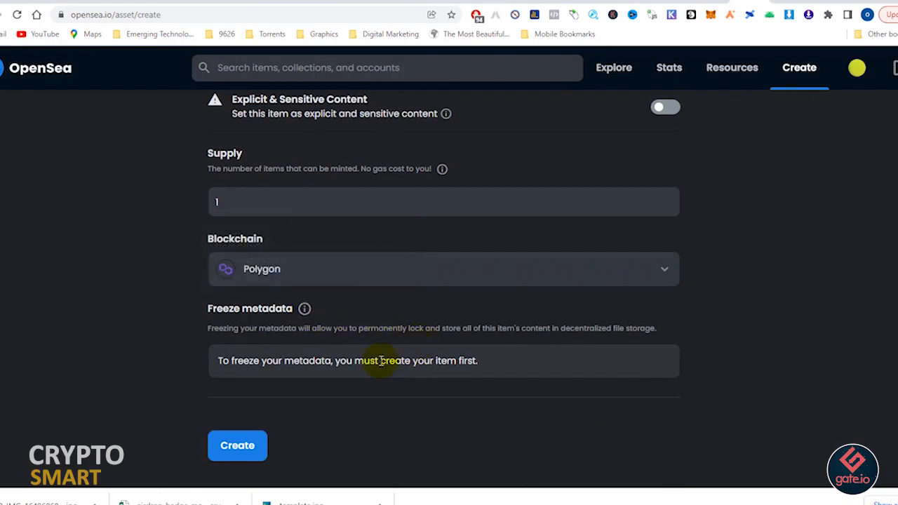
Review the completed form, submit the item for creation and pass the human verification by selecting the bridge images
{"action": "scroll", "coordinate": [343, 372], "scroll_direction": "down", "scroll_amount": 1}
{"action": "scroll", "coordinate": [337, 428], "scroll_direction": "up", "scroll_amount": 10}
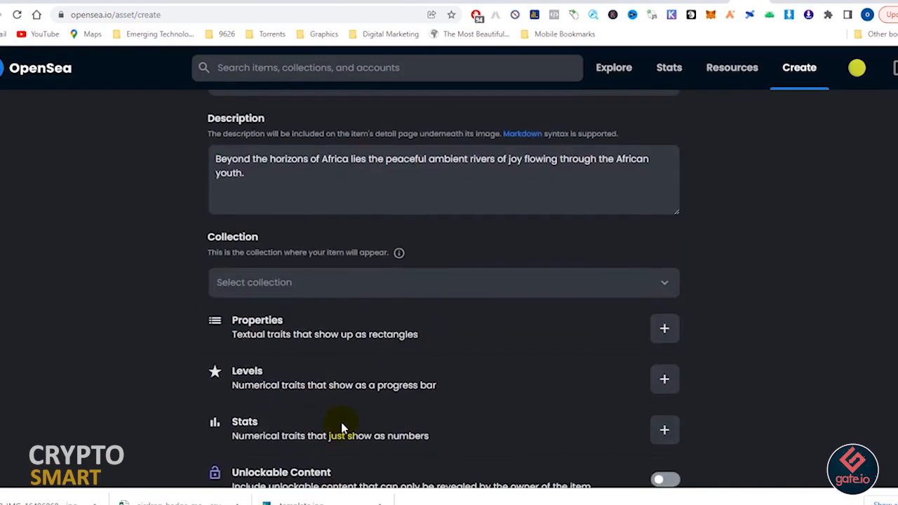
{"action": "scroll", "coordinate": [343, 428], "scroll_direction": "down", "scroll_amount": 10}
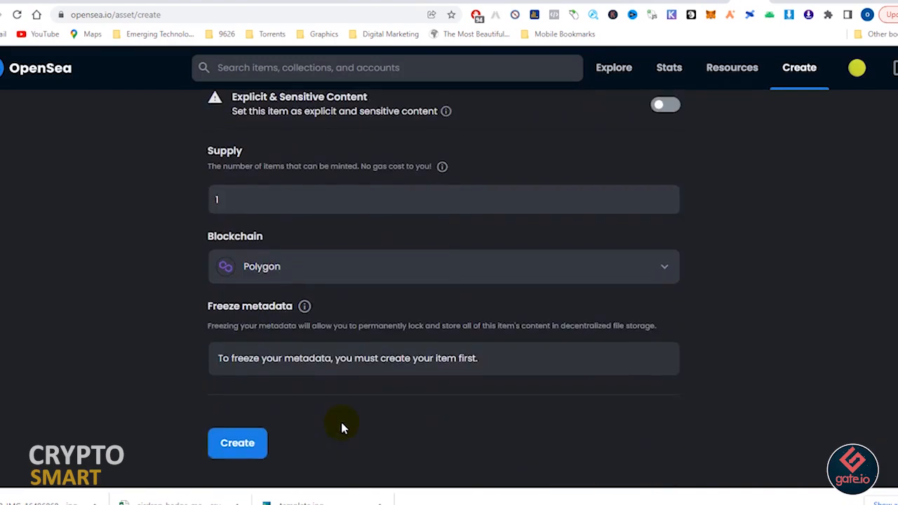
{"action": "left_click", "coordinate": [247, 447]}
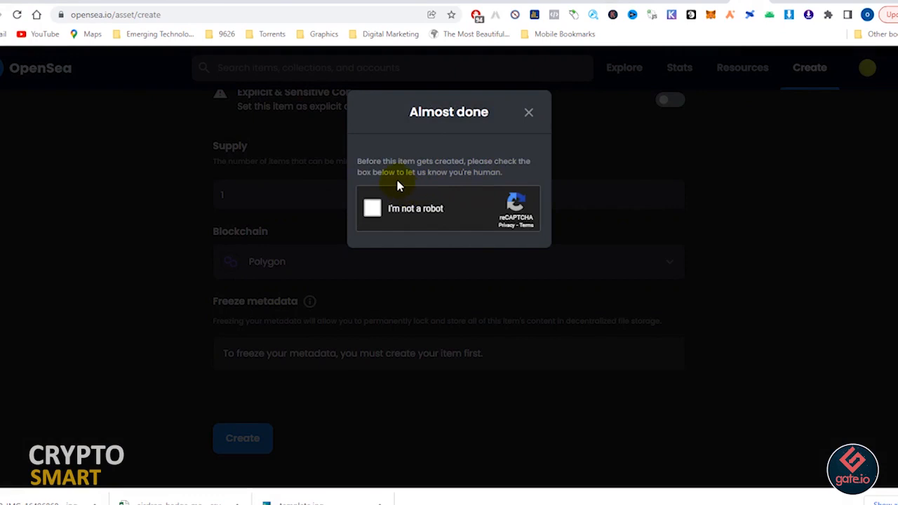
{"action": "left_click", "coordinate": [372, 209]}
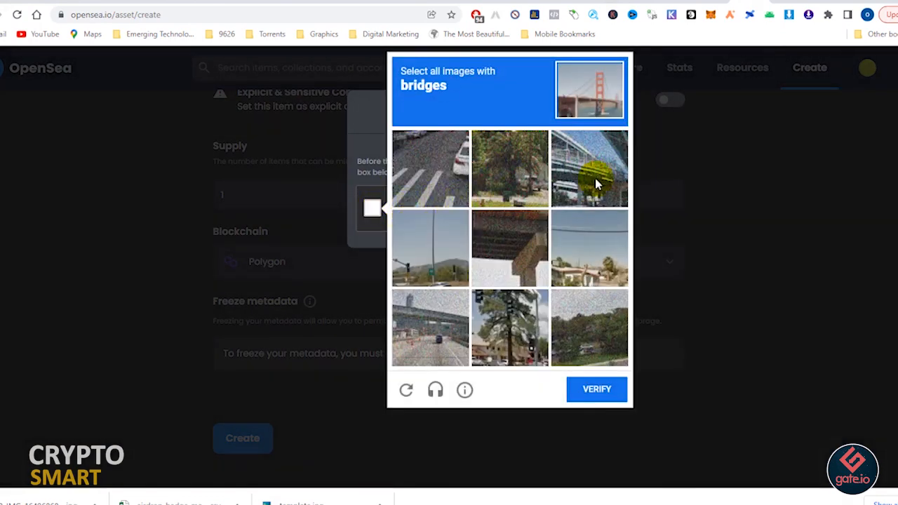
{"action": "left_click", "coordinate": [597, 182]}
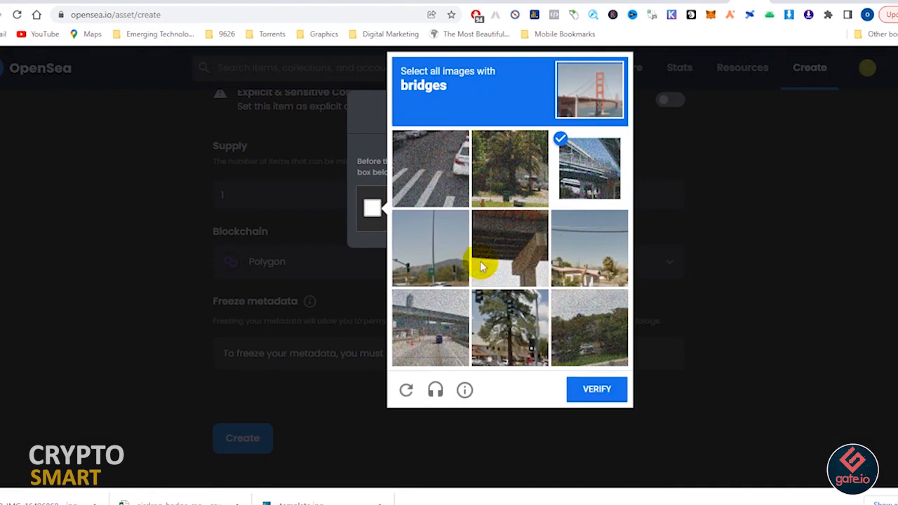
{"action": "left_click", "coordinate": [499, 240]}
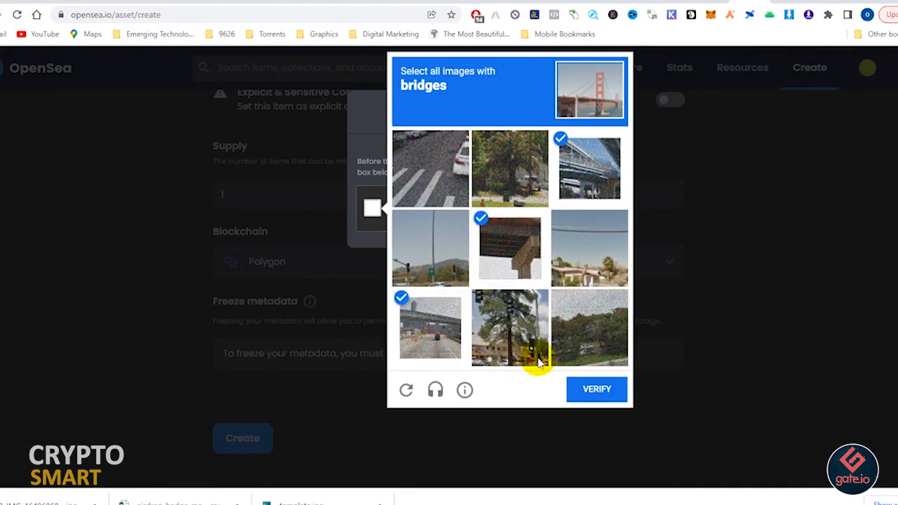
{"action": "left_click", "coordinate": [587, 390]}
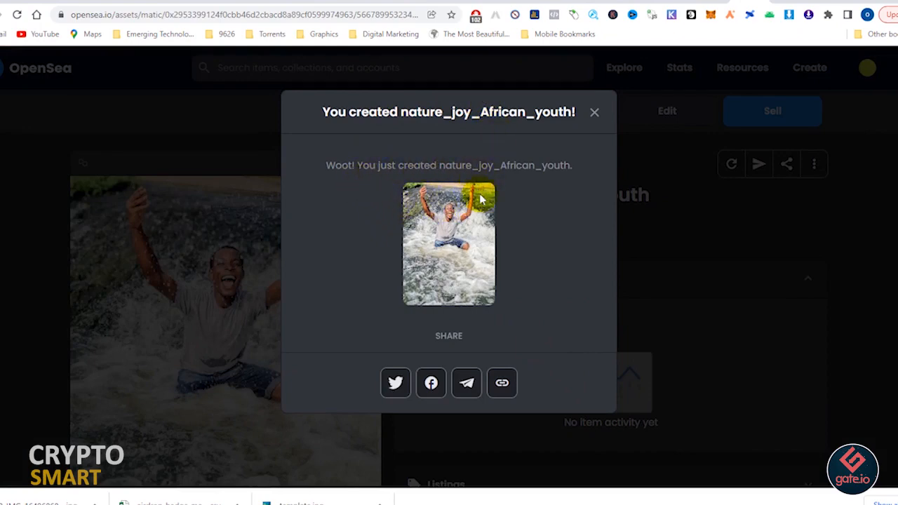
Copy the created item's share link and send it in Gmail as a reply to the "Nft" email
{"action": "left_click", "coordinate": [500, 384]}
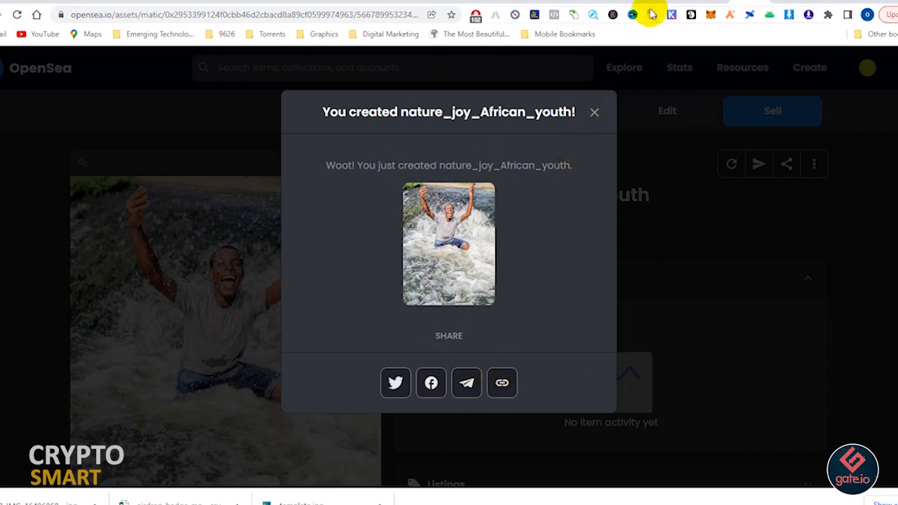
{"action": "left_click", "coordinate": [670, 1]}
{"action": "left_click", "coordinate": [207, 333]}
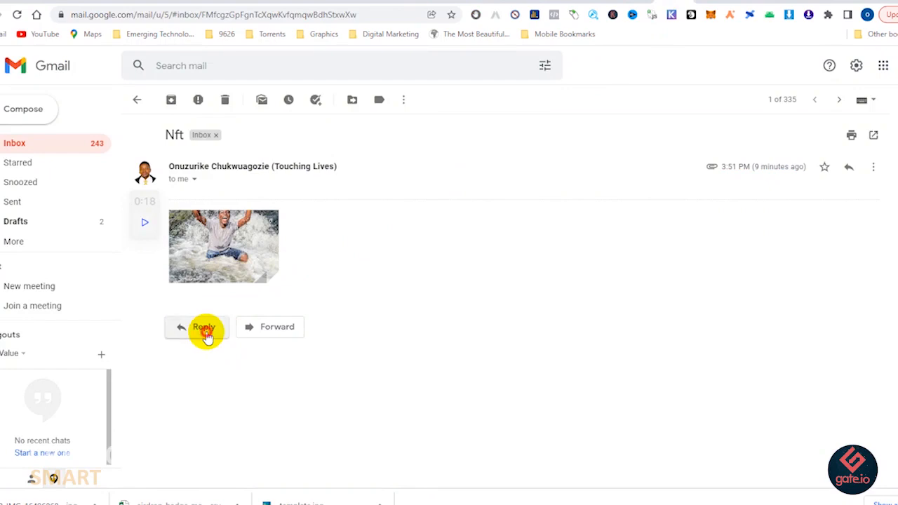
{"action": "key", "text": "ctrl+v"}
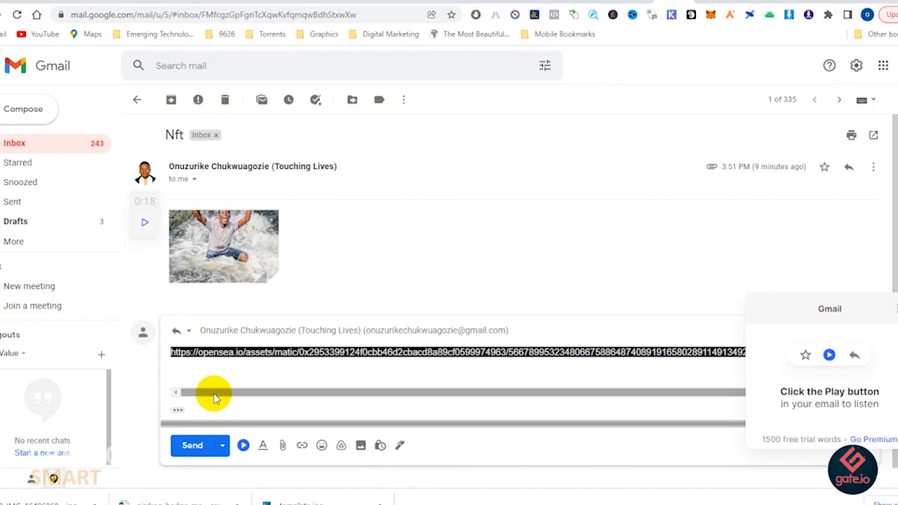
{"action": "left_click", "coordinate": [193, 447]}
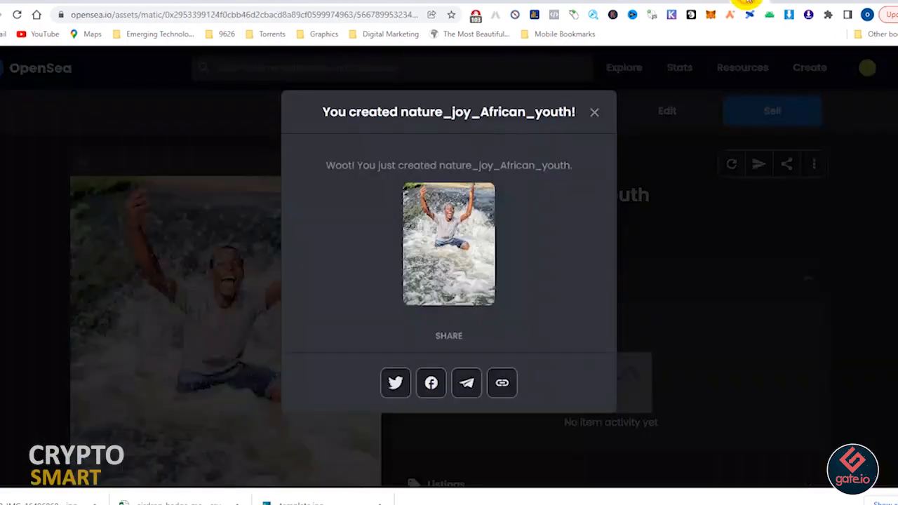
Back on OpenSea, dismiss the creation notice and look over the item page's description, offers and item activity
{"action": "left_click", "coordinate": [597, 115]}
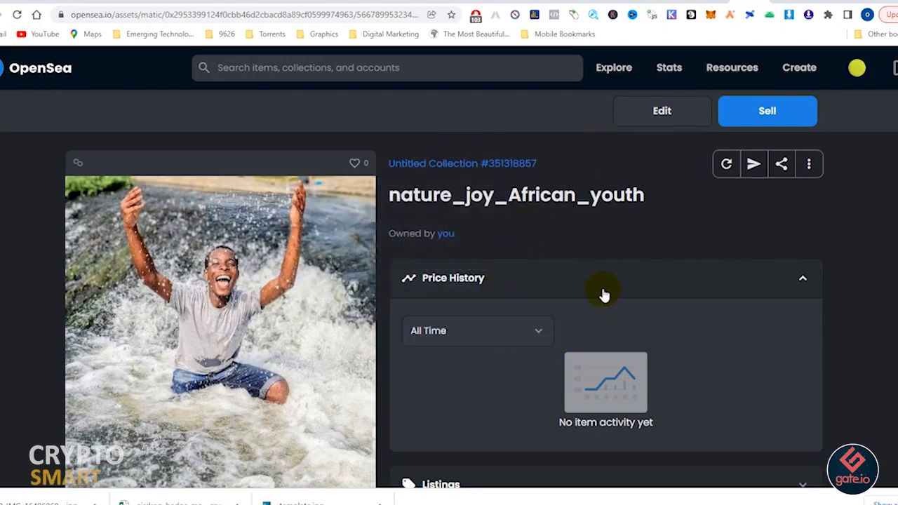
{"action": "scroll", "coordinate": [603, 295], "scroll_direction": "down", "scroll_amount": 1}
{"action": "scroll", "coordinate": [603, 294], "scroll_direction": "down", "scroll_amount": 3}
{"action": "scroll", "coordinate": [604, 293], "scroll_direction": "down", "scroll_amount": 1}
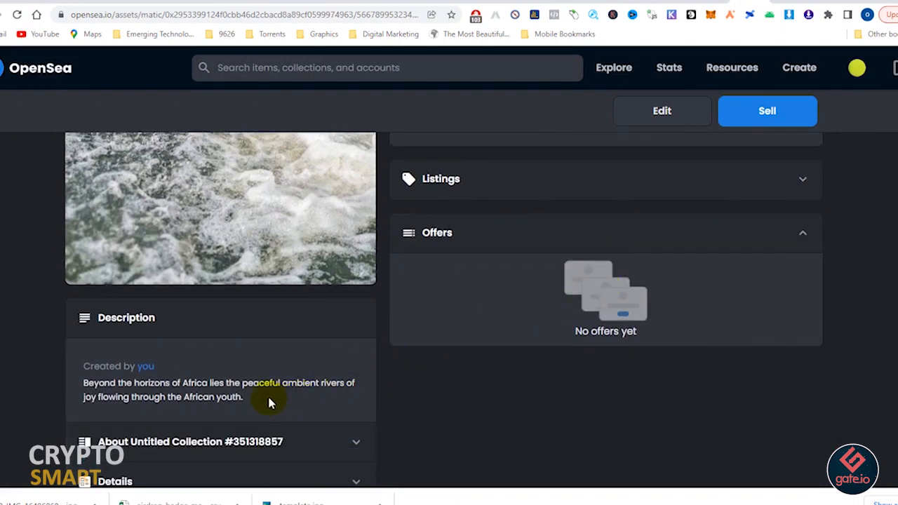
{"action": "scroll", "coordinate": [250, 411], "scroll_direction": "down", "scroll_amount": 3}
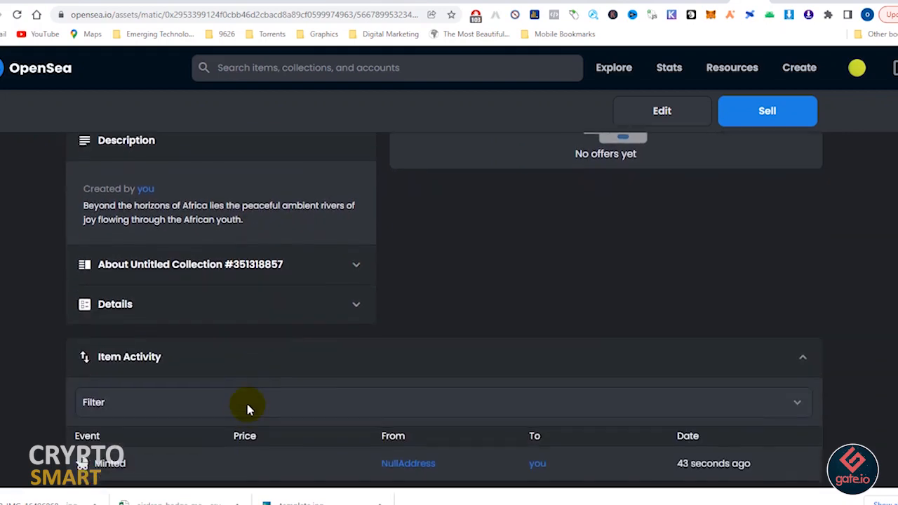
{"action": "scroll", "coordinate": [346, 369], "scroll_direction": "down", "scroll_amount": 2}
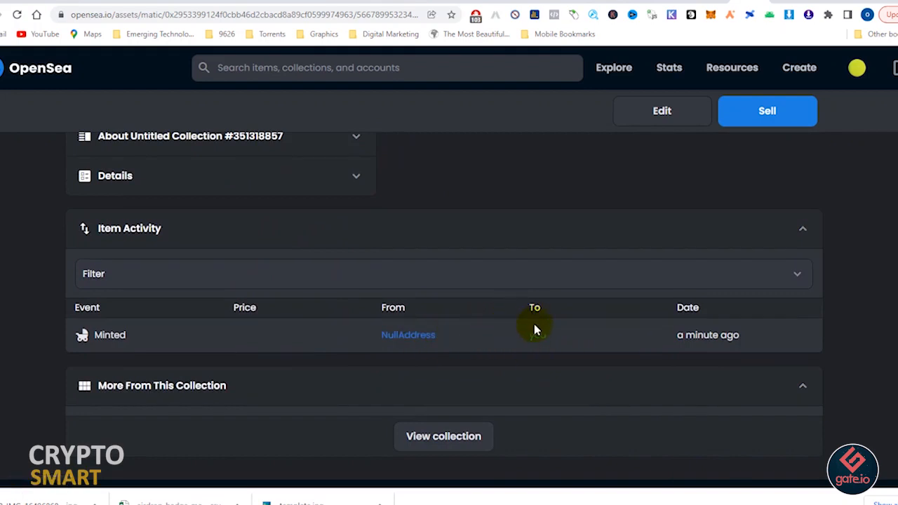
{"action": "scroll", "coordinate": [741, 305], "scroll_direction": "up", "scroll_amount": 6}
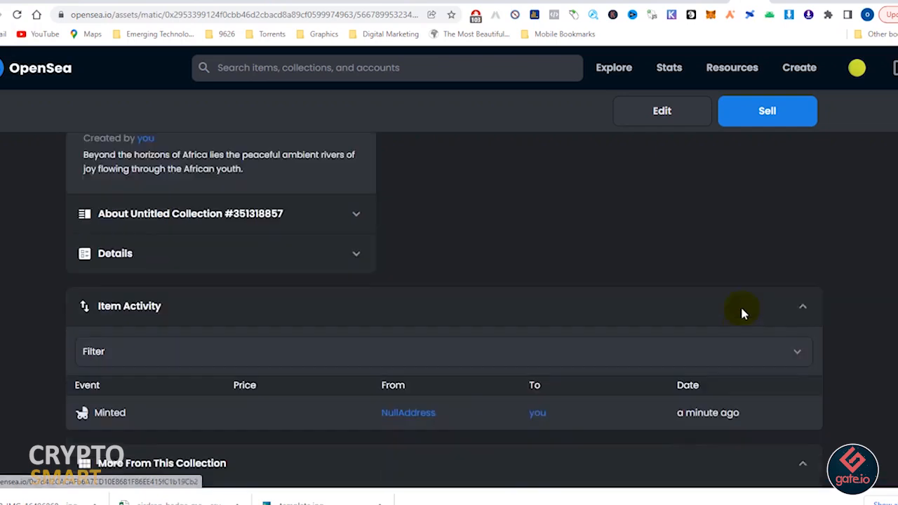
{"action": "scroll", "coordinate": [700, 309], "scroll_direction": "up", "scroll_amount": 4}
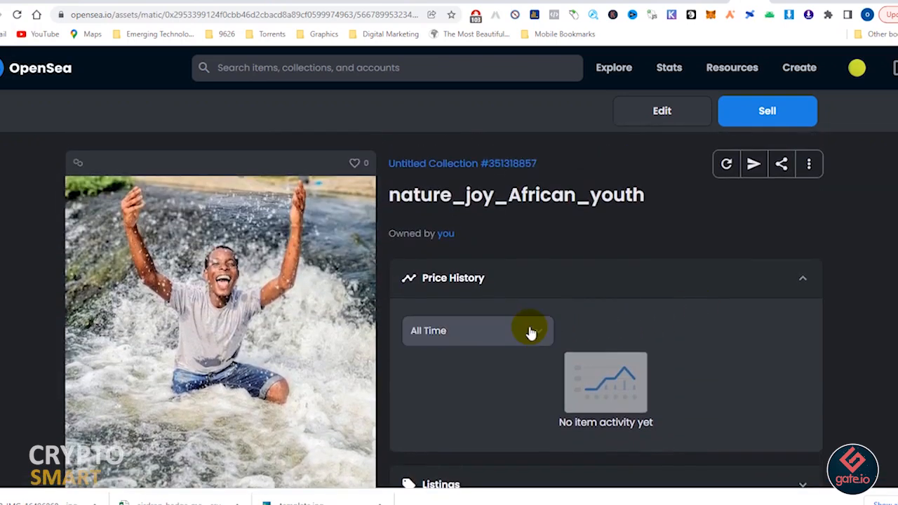
Check the time range choices of the price history and the Listings and Offers sections of the item
{"action": "left_click", "coordinate": [531, 332]}
{"action": "left_click", "coordinate": [531, 331]}
{"action": "scroll", "coordinate": [467, 342], "scroll_direction": "down", "scroll_amount": 4}
{"action": "left_click", "coordinate": [494, 245]}
{"action": "left_click", "coordinate": [494, 246]}
{"action": "left_click", "coordinate": [499, 298]}
{"action": "scroll", "coordinate": [222, 353], "scroll_direction": "down", "scroll_amount": 3}
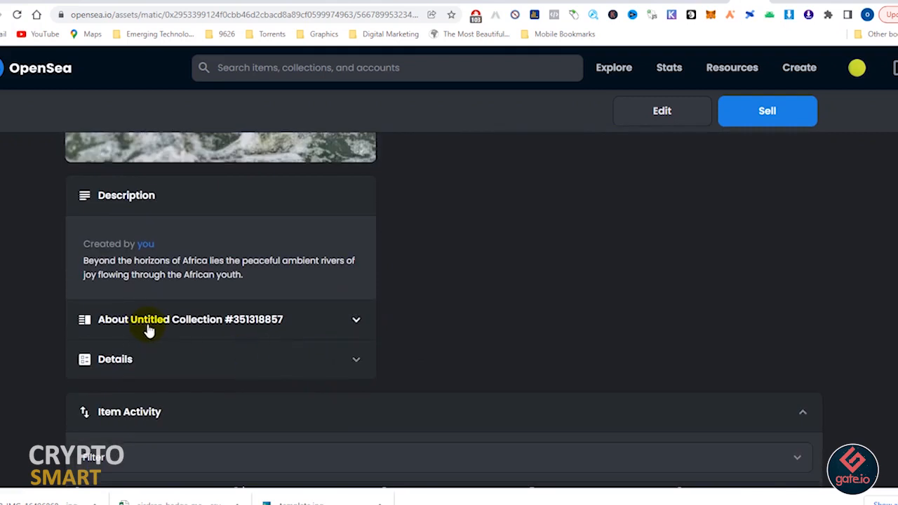
Expand the item's collection information and its Details section to view the contract, token and blockchain data
{"action": "left_click", "coordinate": [224, 323]}
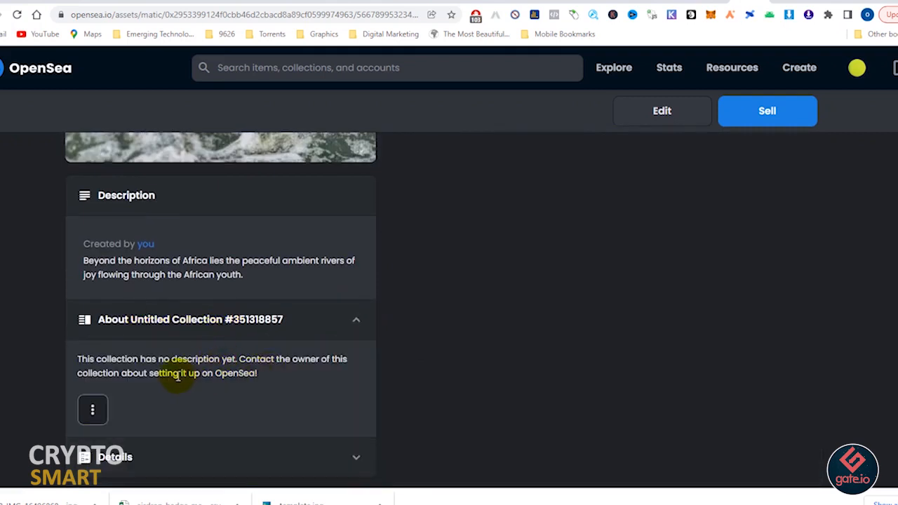
{"action": "scroll", "coordinate": [162, 407], "scroll_direction": "down", "scroll_amount": 2}
{"action": "left_click", "coordinate": [245, 342]}
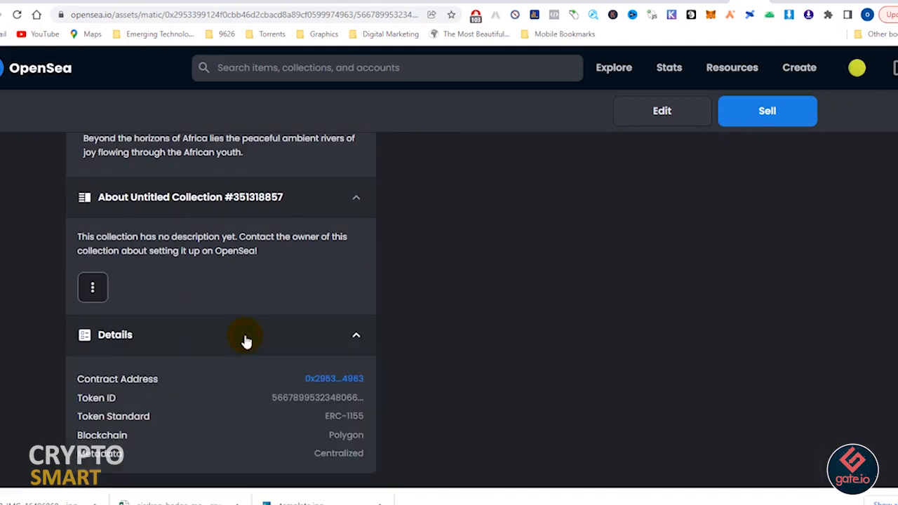
Check the Item Activity and More From This Collection sections, leaving Item Activity collapsed
{"action": "scroll", "coordinate": [226, 415], "scroll_direction": "down", "scroll_amount": 3}
{"action": "left_click", "coordinate": [348, 325]}
{"action": "scroll", "coordinate": [348, 325], "scroll_direction": "down", "scroll_amount": 2}
{"action": "left_click", "coordinate": [427, 214]}
{"action": "left_click", "coordinate": [411, 207]}
{"action": "left_click", "coordinate": [411, 207]}
{"action": "left_click", "coordinate": [373, 254]}
{"action": "left_click", "coordinate": [373, 254]}
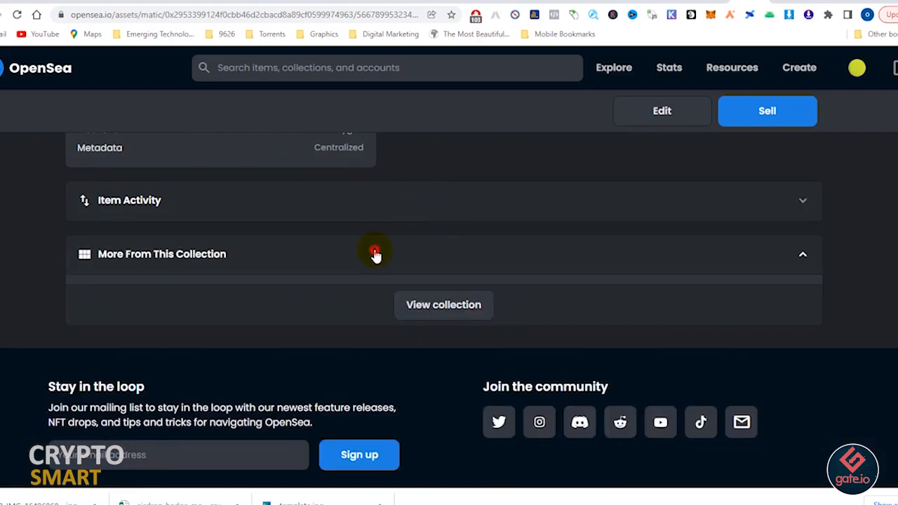
Open the item for editing and insert "nature" after "Beyond the horizons of Africa" in its description
{"action": "scroll", "coordinate": [597, 201], "scroll_direction": "up", "scroll_amount": 8}
{"action": "mouse_move", "coordinate": [510, 167]}
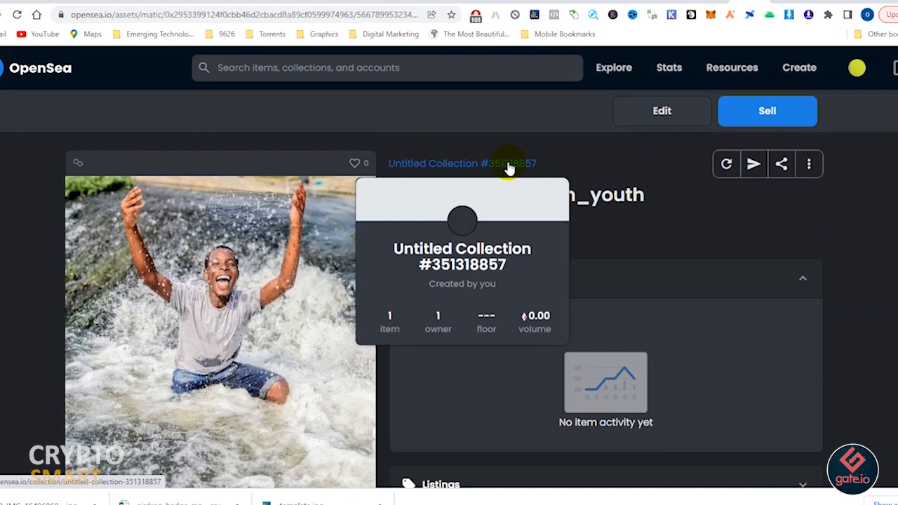
{"action": "left_click", "coordinate": [654, 111]}
{"action": "scroll", "coordinate": [610, 295], "scroll_direction": "down", "scroll_amount": 4}
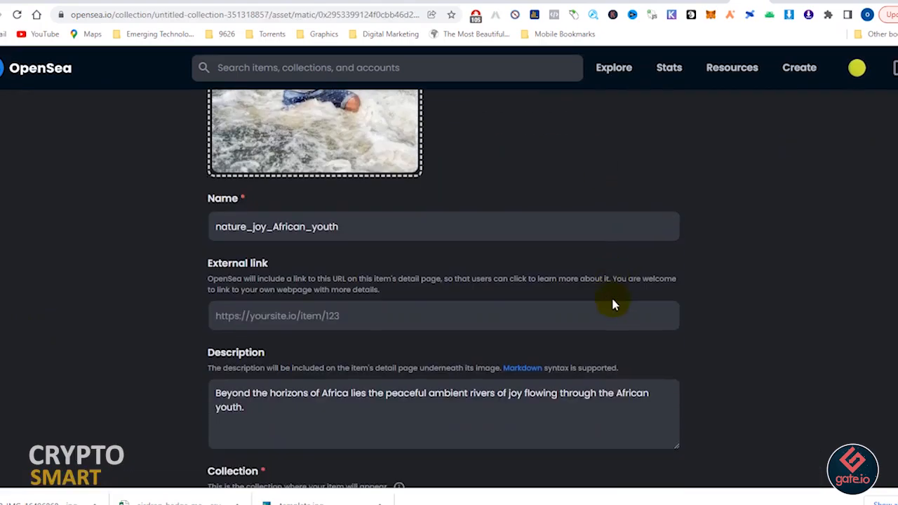
{"action": "scroll", "coordinate": [613, 306], "scroll_direction": "down", "scroll_amount": 3}
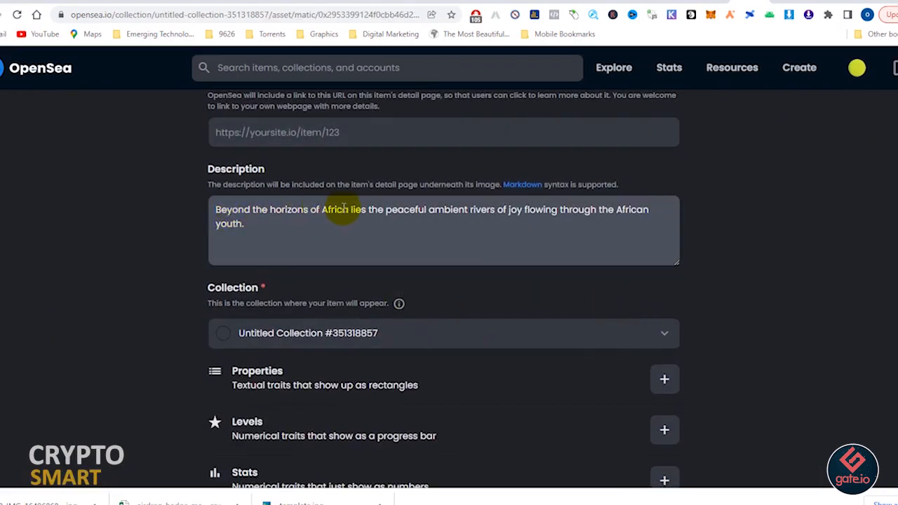
{"action": "left_click", "coordinate": [348, 209]}
{"action": "type", "text": "nature"}
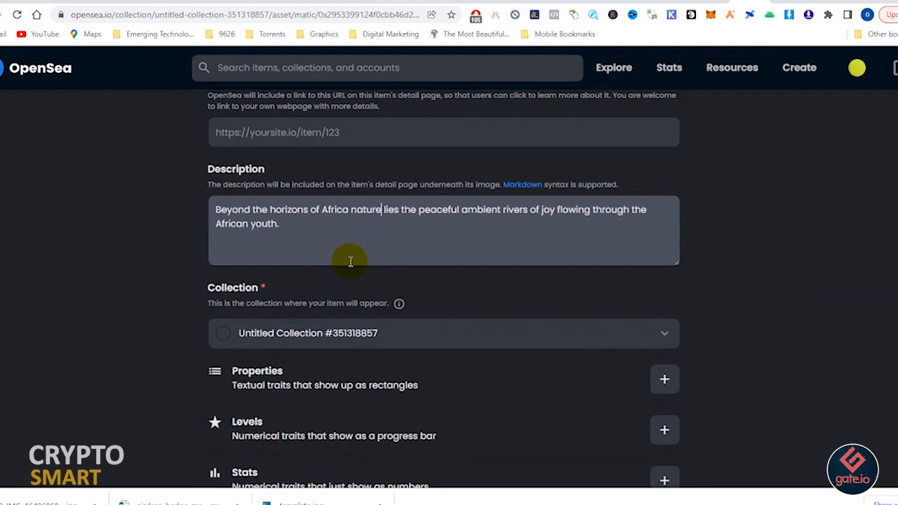
Check the item's collection and blockchain fields and submit the edited item
{"action": "left_click", "coordinate": [225, 332]}
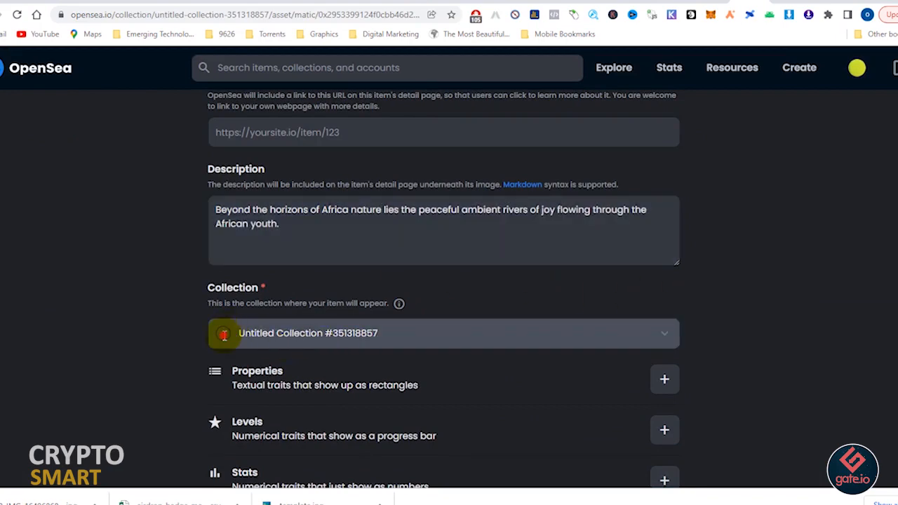
{"action": "left_click", "coordinate": [438, 339]}
{"action": "scroll", "coordinate": [775, 292], "scroll_direction": "down", "scroll_amount": 5}
{"action": "left_click", "coordinate": [379, 295]}
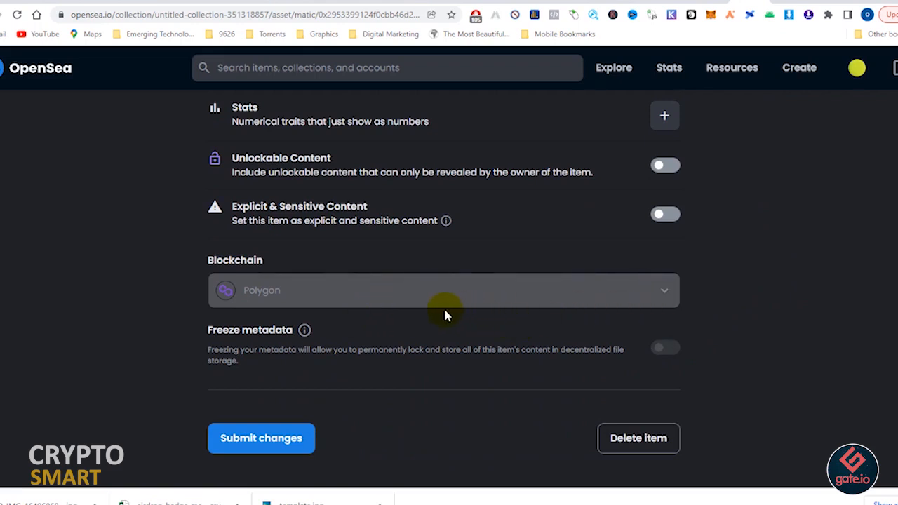
{"action": "left_click", "coordinate": [273, 442]}
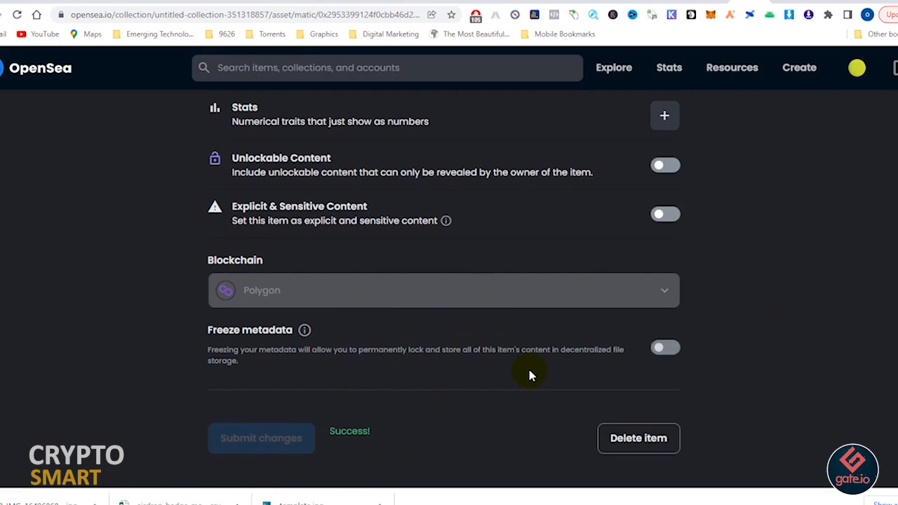
Open the account's My Collections page
{"action": "left_click", "coordinate": [810, 67]}
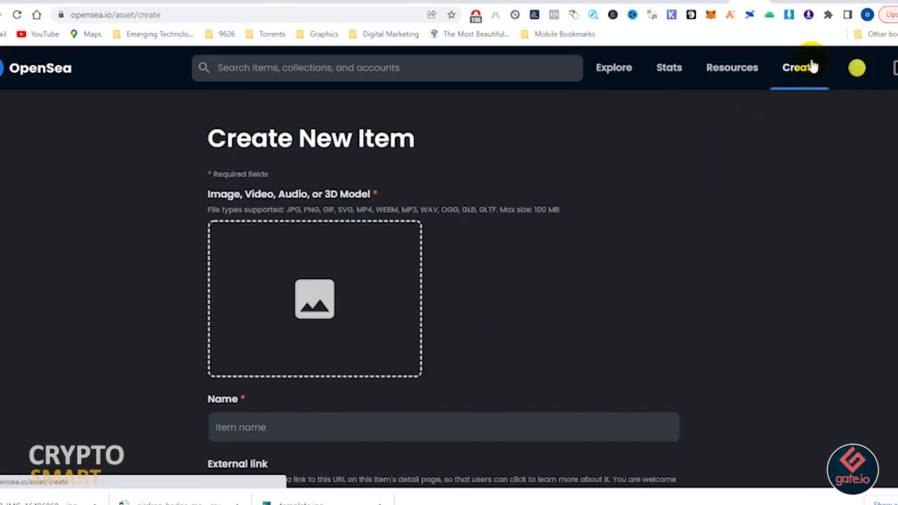
{"action": "mouse_move", "coordinate": [852, 72]}
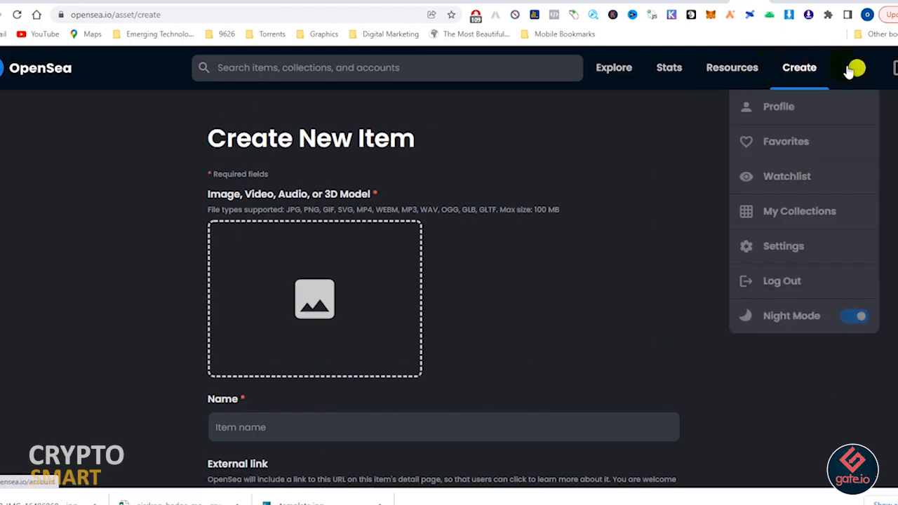
{"action": "left_click", "coordinate": [795, 221]}
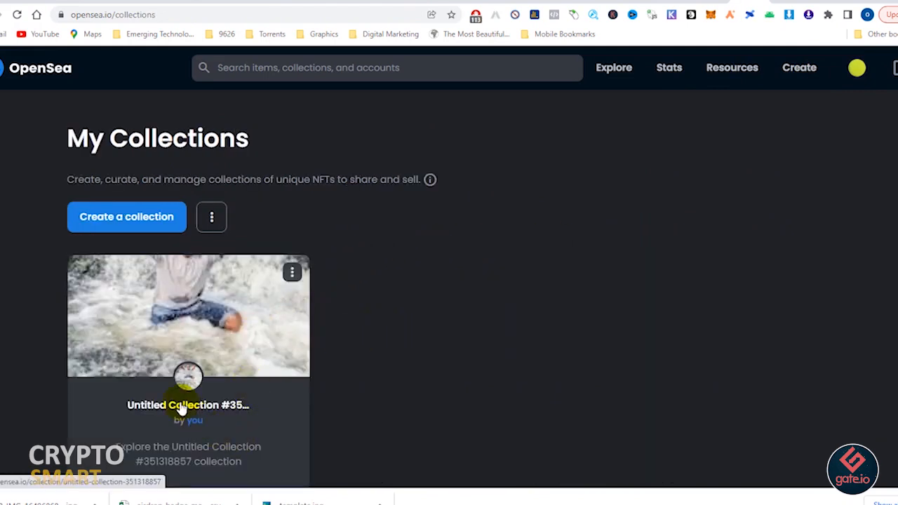
Open the untitled collection for editing and upload FB_IMG_1649686869774.jpg from Downloads as its logo image
{"action": "left_click", "coordinate": [292, 273]}
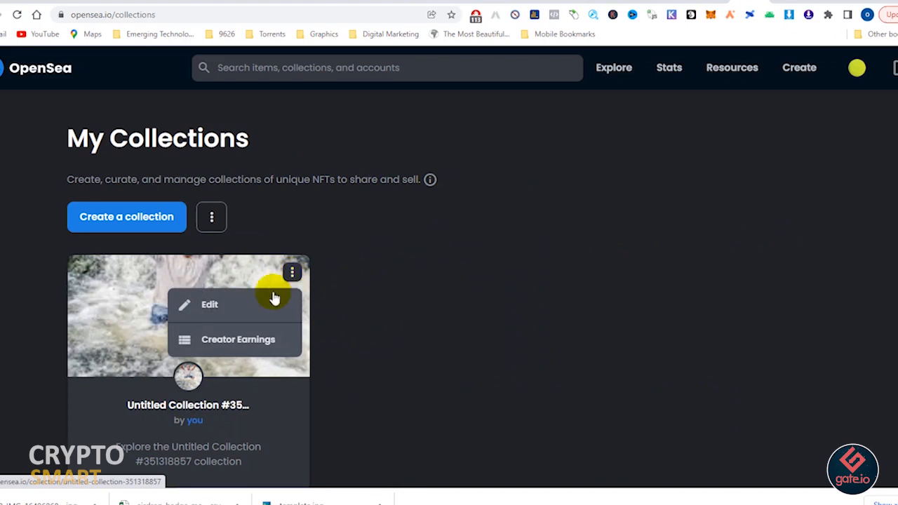
{"action": "left_click", "coordinate": [243, 311]}
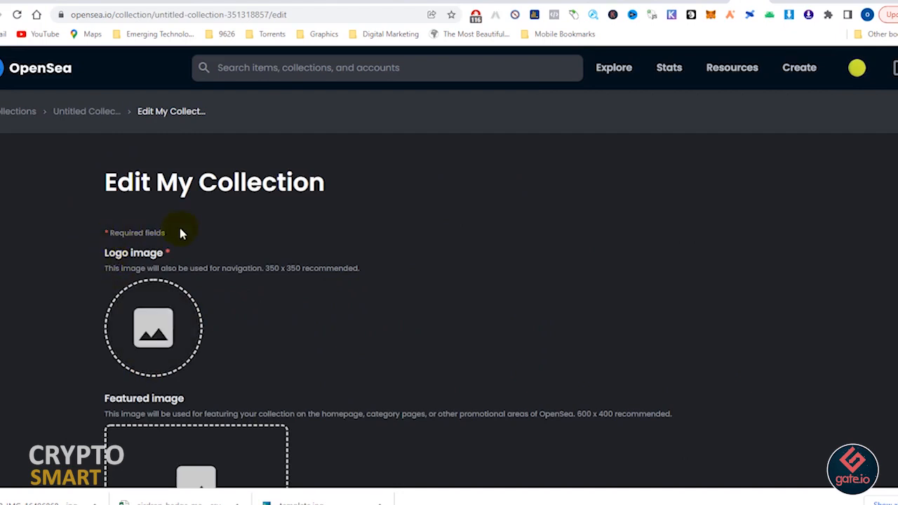
{"action": "scroll", "coordinate": [156, 264], "scroll_direction": "down", "scroll_amount": 1}
{"action": "left_click", "coordinate": [155, 261]}
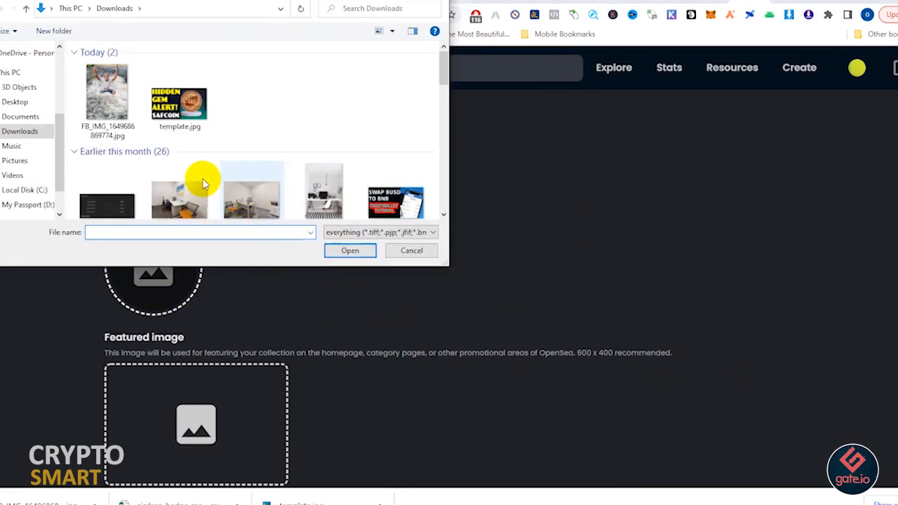
{"action": "left_click", "coordinate": [108, 95]}
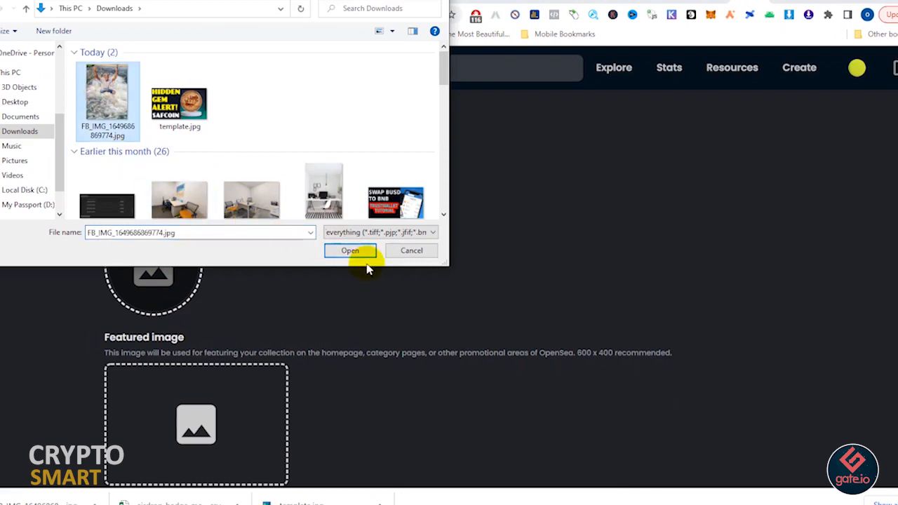
{"action": "left_click", "coordinate": [350, 252]}
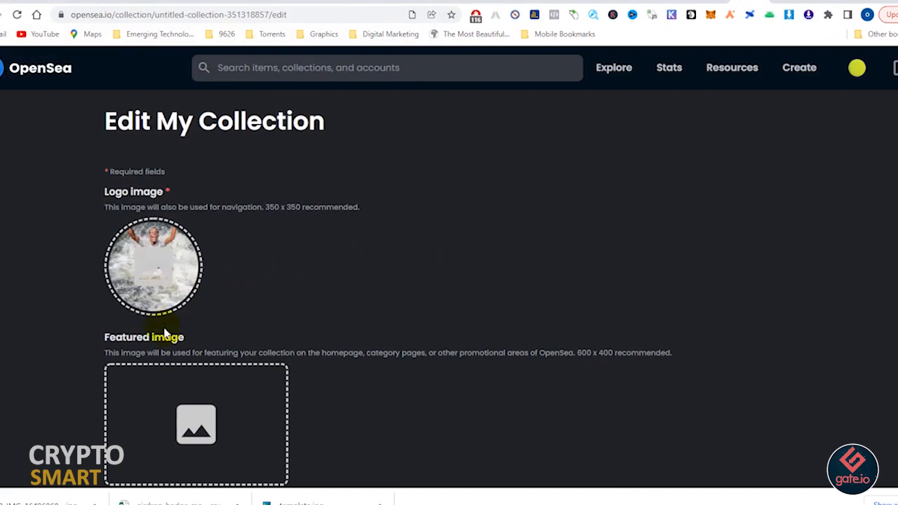
Upload the same photo from Downloads as the collection's featured image
{"action": "scroll", "coordinate": [148, 334], "scroll_direction": "down", "scroll_amount": 1}
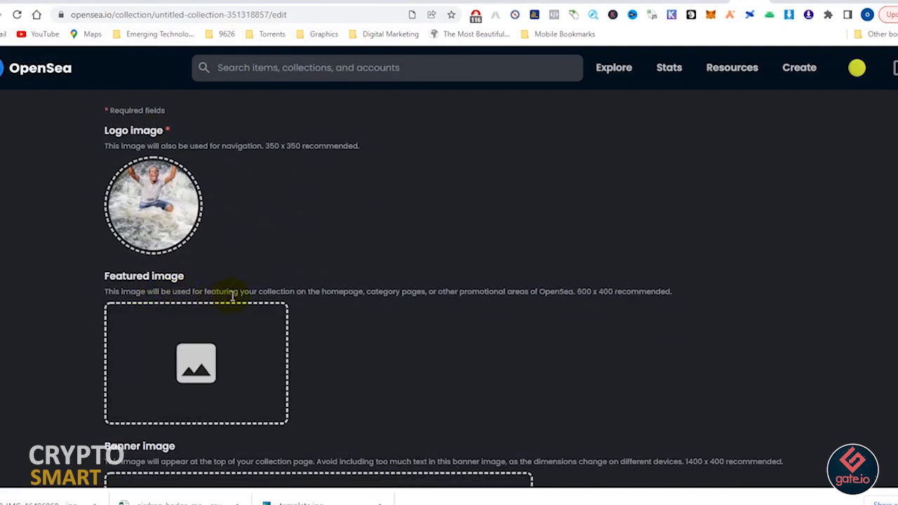
{"action": "left_click", "coordinate": [193, 362]}
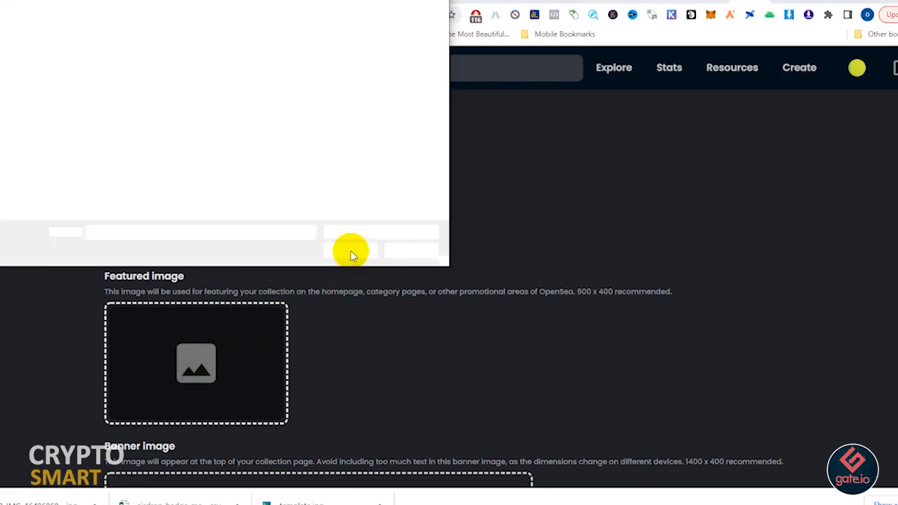
{"action": "left_click", "coordinate": [135, 105]}
{"action": "left_click", "coordinate": [345, 251]}
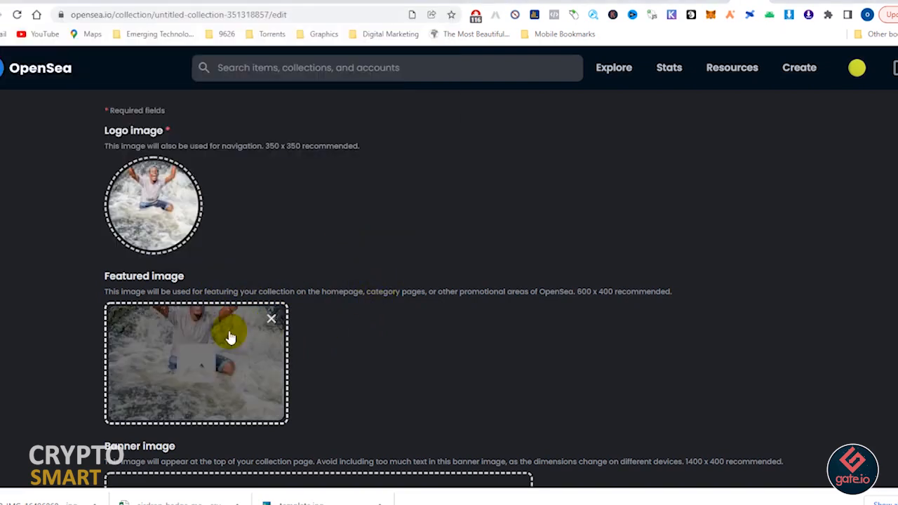
{"action": "left_click", "coordinate": [229, 360]}
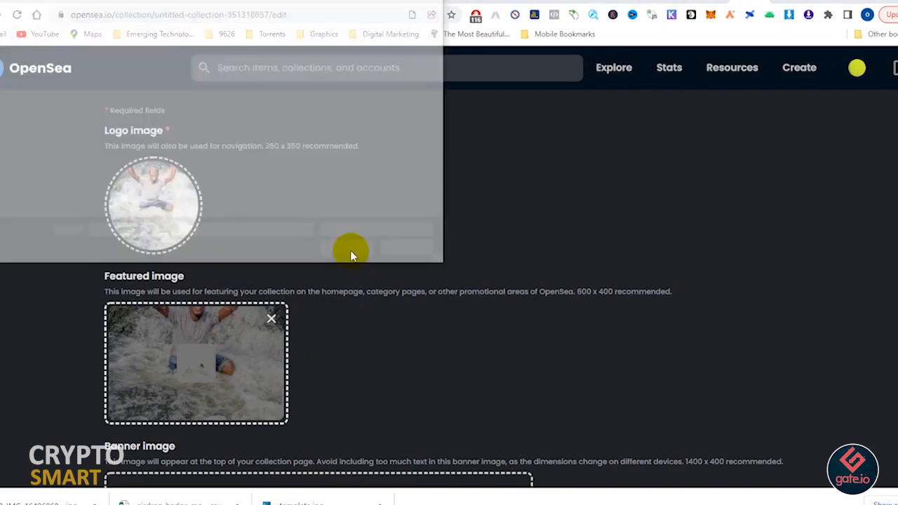
{"action": "left_click", "coordinate": [352, 251]}
Replace the collection's whole default name with "African Pride"
{"action": "scroll", "coordinate": [444, 225], "scroll_direction": "down", "scroll_amount": 3}
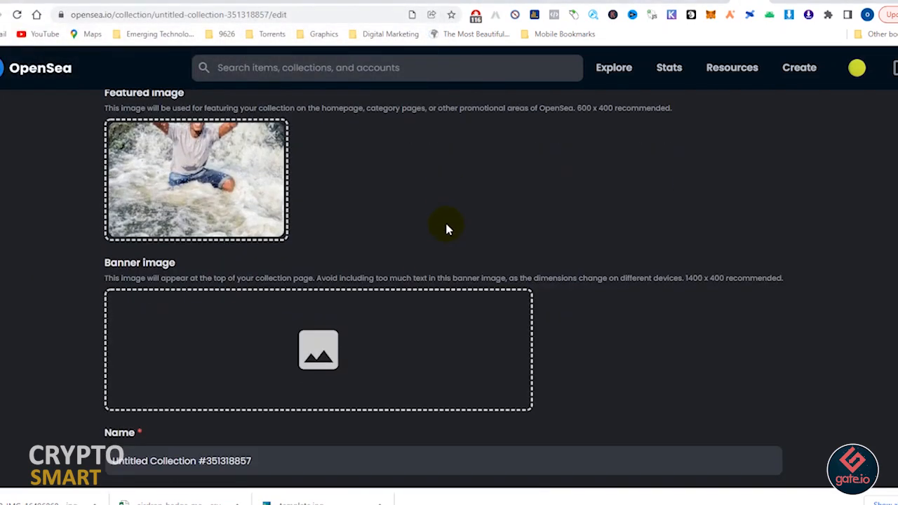
{"action": "scroll", "coordinate": [401, 234], "scroll_direction": "down", "scroll_amount": 1}
{"action": "scroll", "coordinate": [401, 236], "scroll_direction": "down", "scroll_amount": 1}
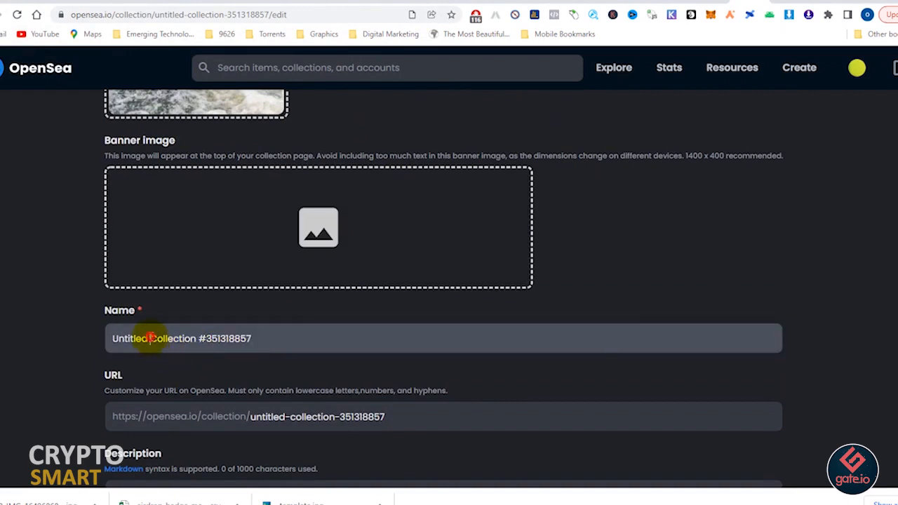
{"action": "left_click_drag", "start_coordinate": [150, 338], "coordinate": [82, 342]}
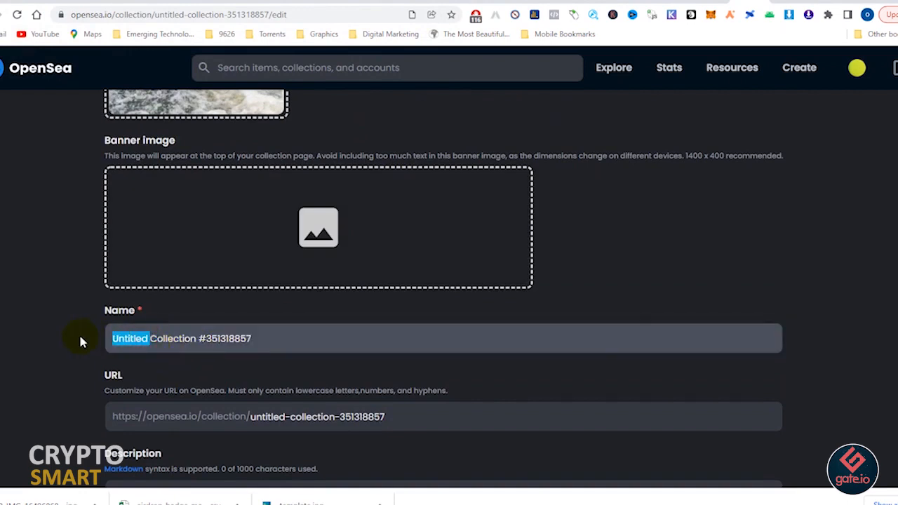
{"action": "type", "text": "Afri"}
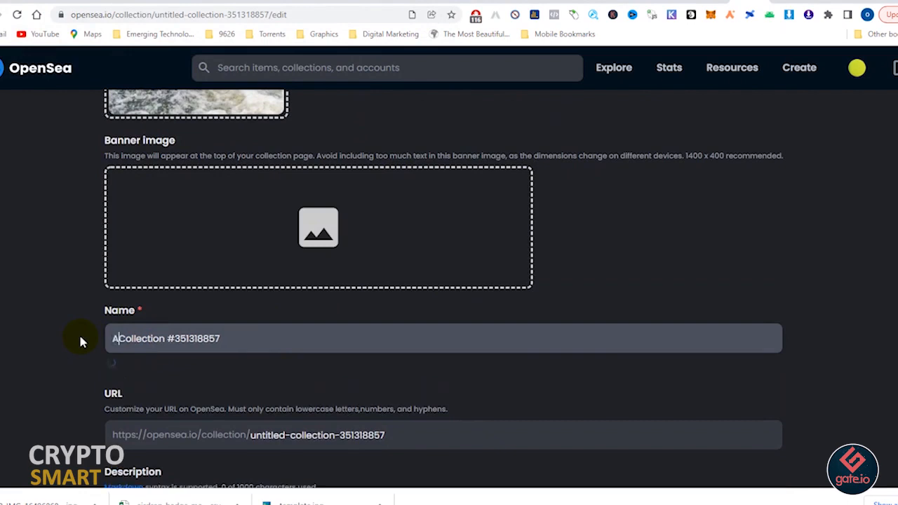
{"action": "type", "text": "can "}
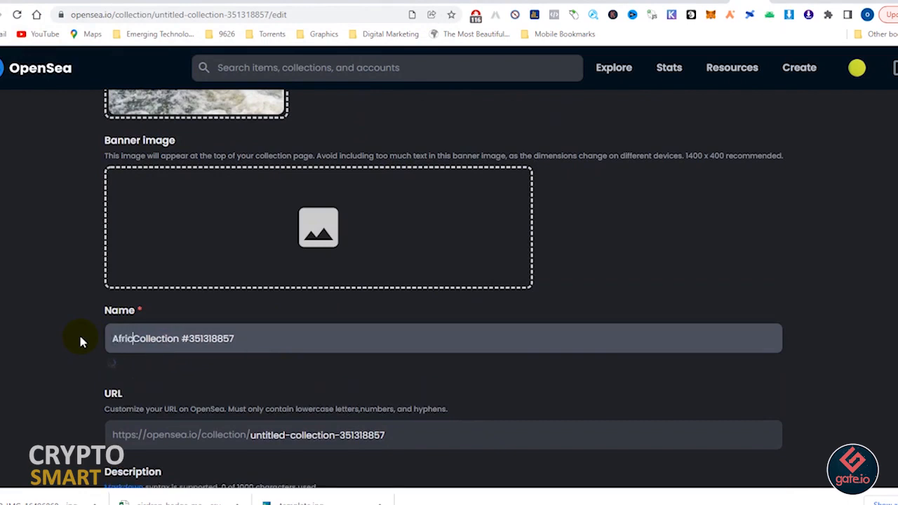
{"action": "type", "text": "Pride"}
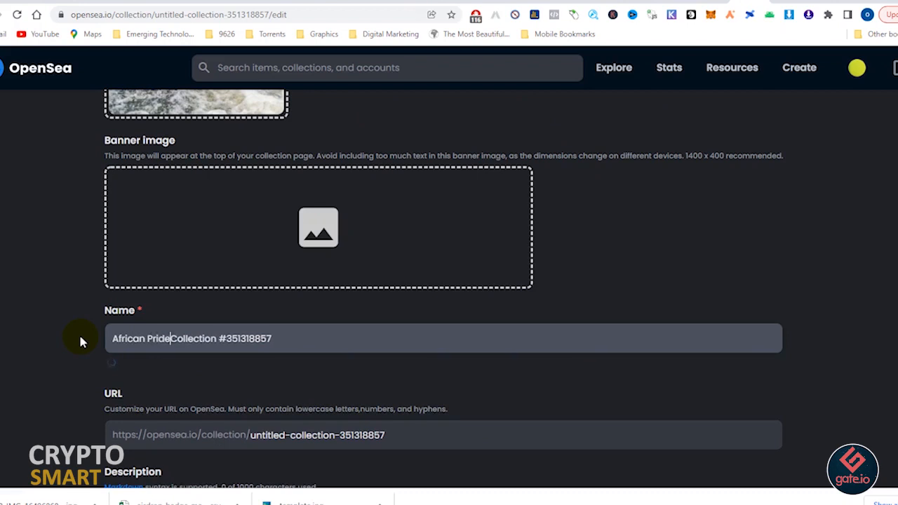
{"action": "left_click_drag", "start_coordinate": [287, 331], "coordinate": [170, 337]}
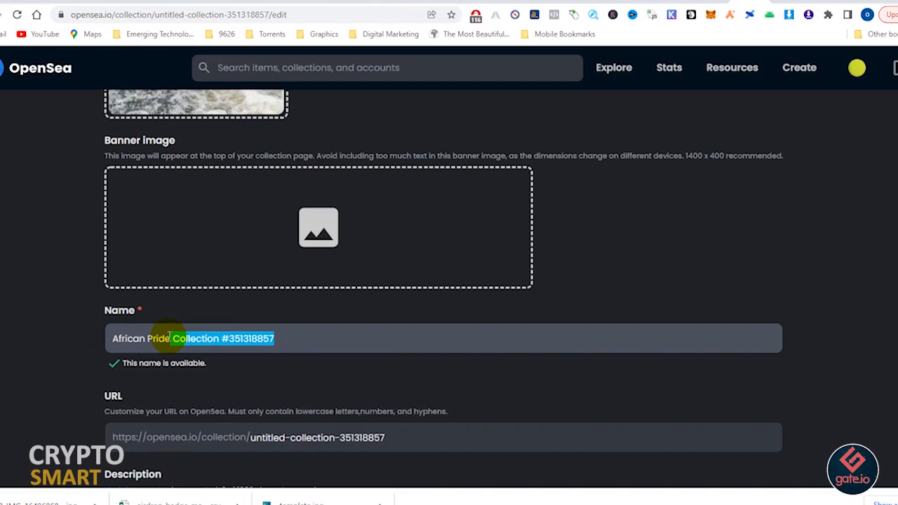
{"action": "key", "text": "BackSpace"}
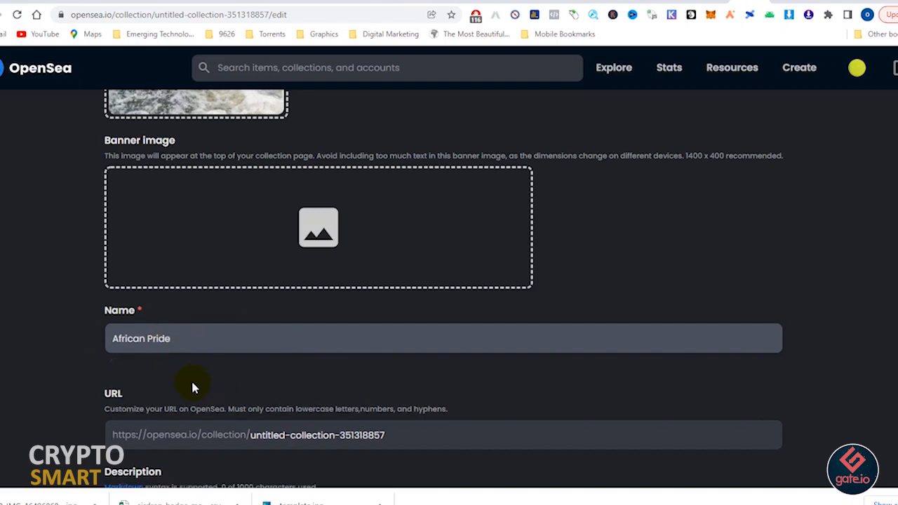
Replace "Pride" in the collection name with "River Joy" so it reads "African River Joy"
{"action": "scroll", "coordinate": [167, 381], "scroll_direction": "down", "scroll_amount": 1}
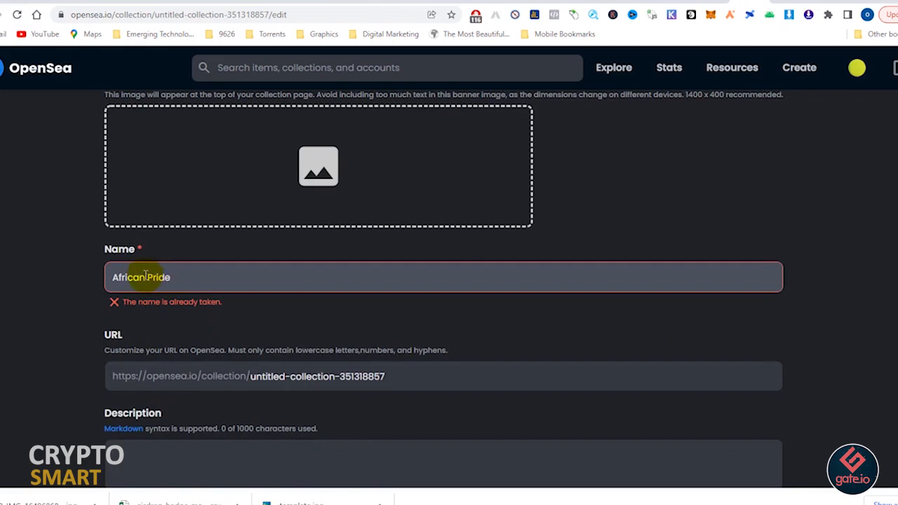
{"action": "left_click_drag", "start_coordinate": [149, 276], "coordinate": [222, 275]}
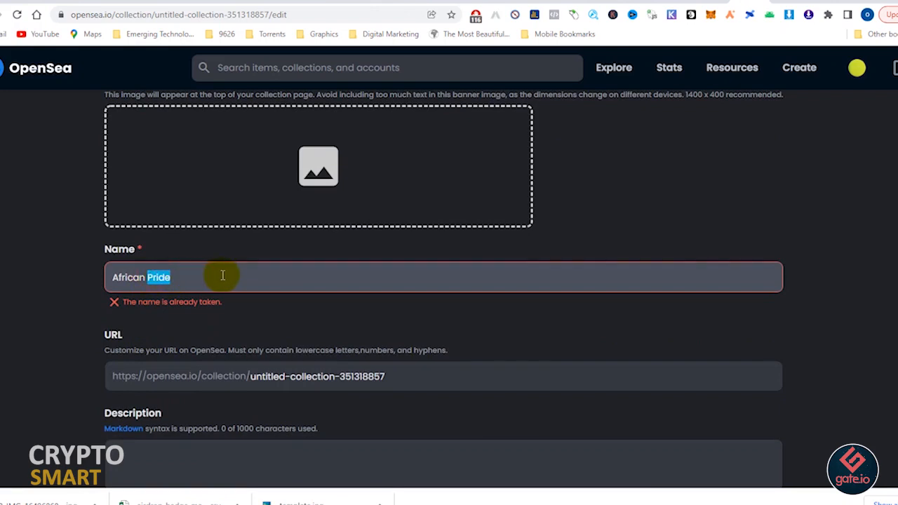
{"action": "type", "text": "River Joy"}
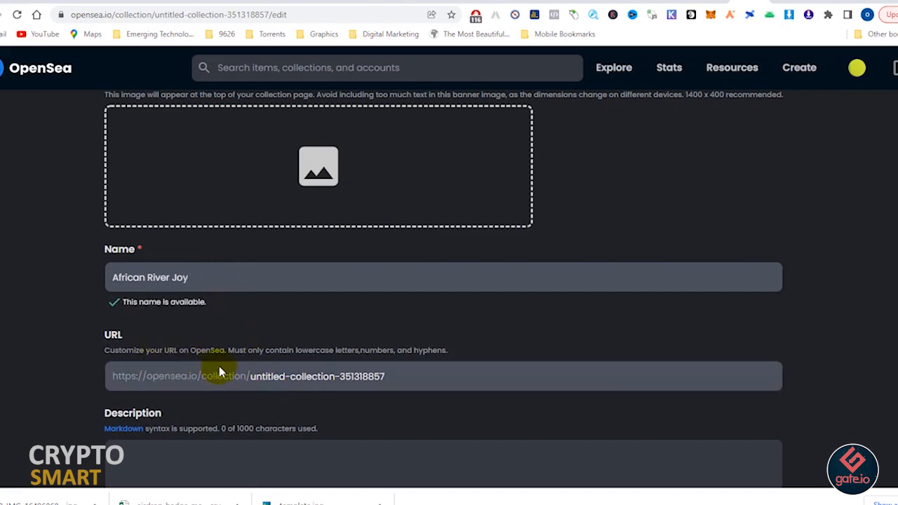
Set the collection's custom URL ending to "african-river-joy"
{"action": "left_click", "coordinate": [414, 378]}
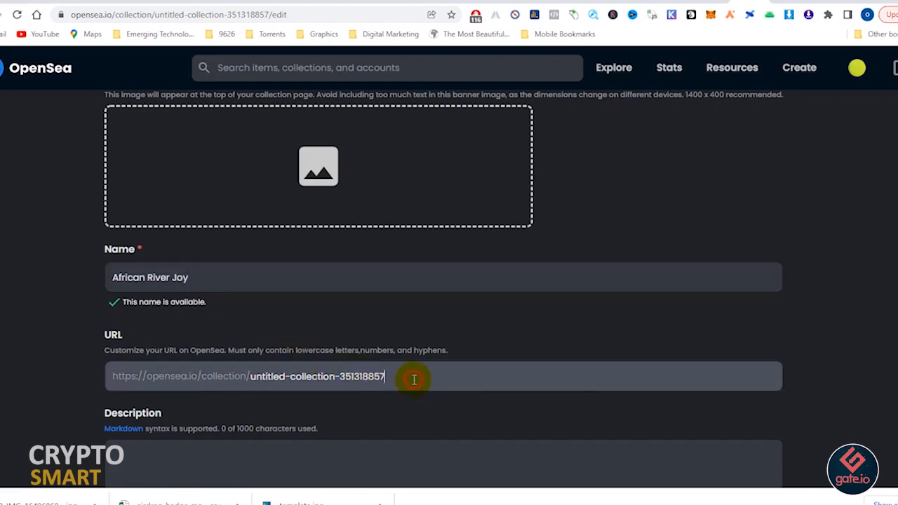
{"action": "left_click_drag", "start_coordinate": [410, 376], "coordinate": [251, 376]}
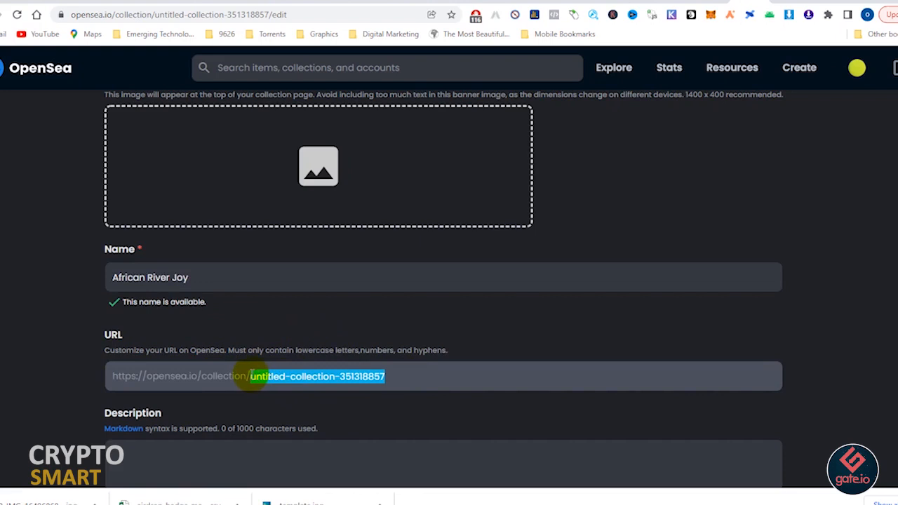
{"action": "type", "text": "african"}
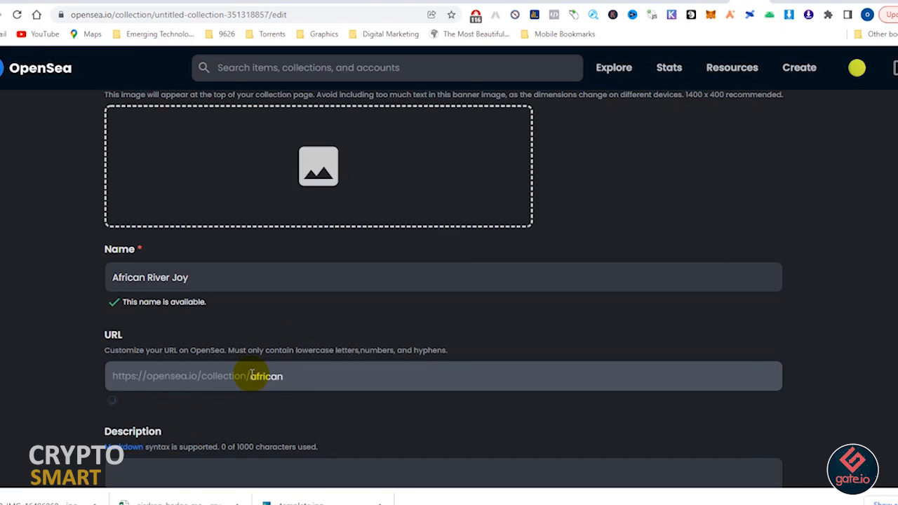
{"action": "type", "text": "river-joy"}
Review the collection's description, category, social connection, links and creator earnings fields, leaving them empty
{"action": "scroll", "coordinate": [257, 399], "scroll_direction": "down", "scroll_amount": 2}
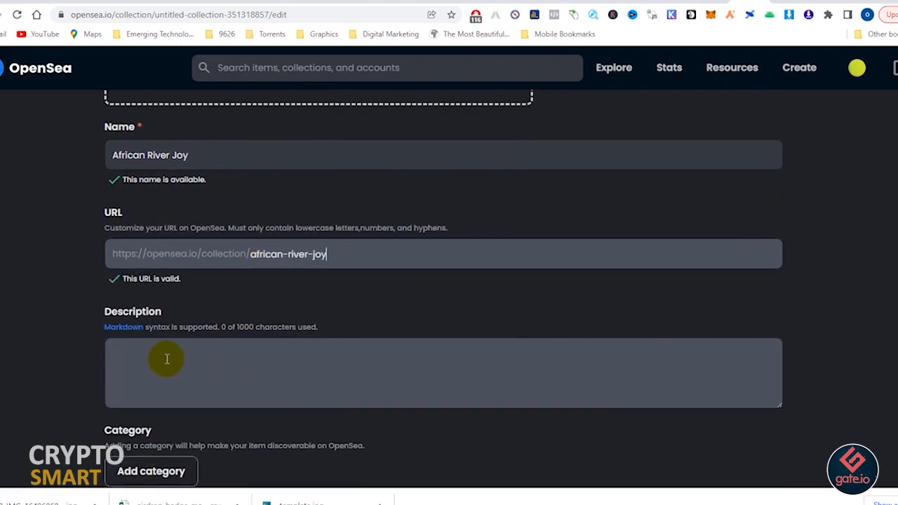
{"action": "left_click", "coordinate": [167, 359]}
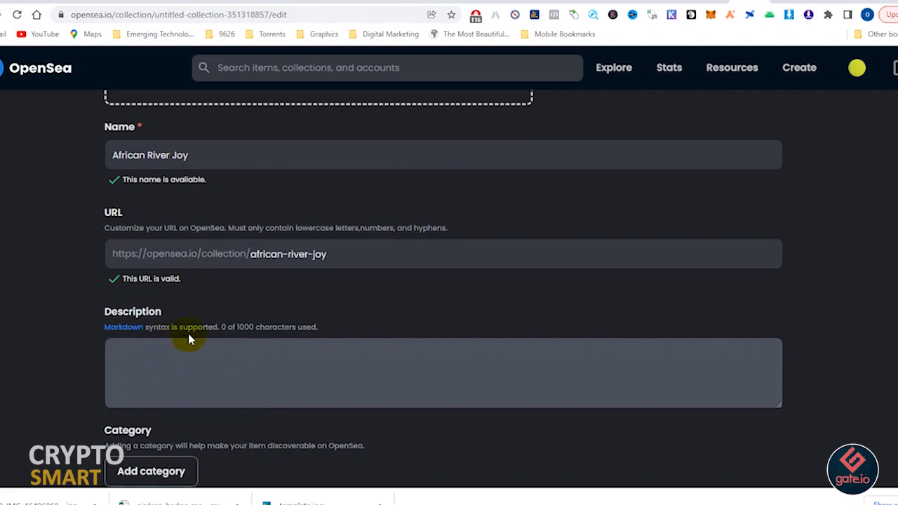
{"action": "scroll", "coordinate": [229, 374], "scroll_direction": "down", "scroll_amount": 1}
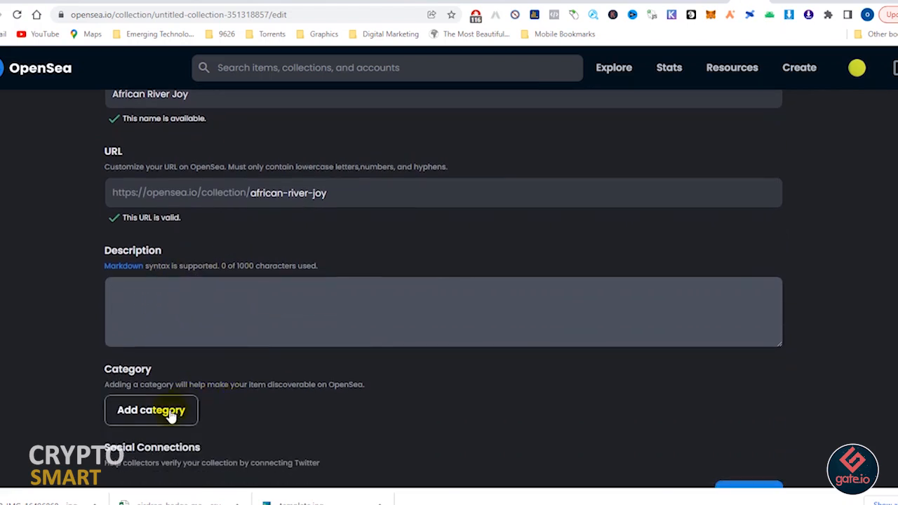
{"action": "scroll", "coordinate": [192, 334], "scroll_direction": "down", "scroll_amount": 4}
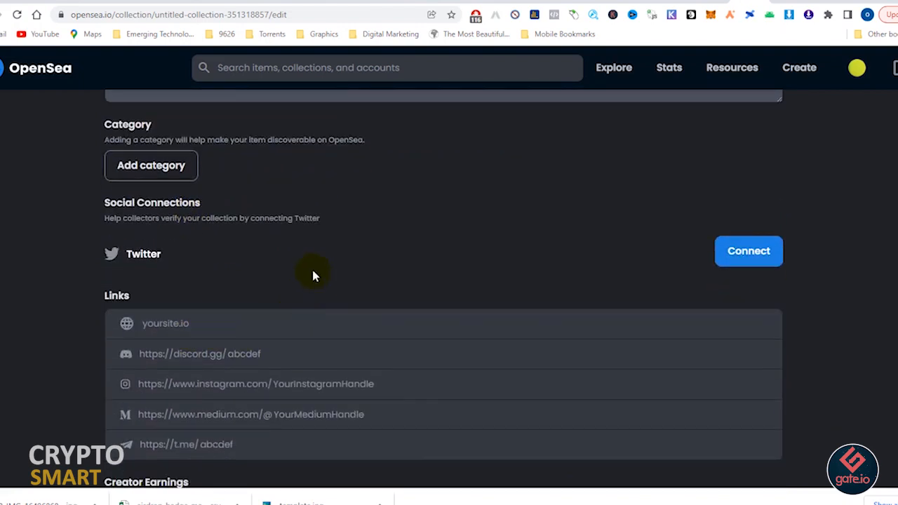
{"action": "scroll", "coordinate": [336, 247], "scroll_direction": "down", "scroll_amount": 3}
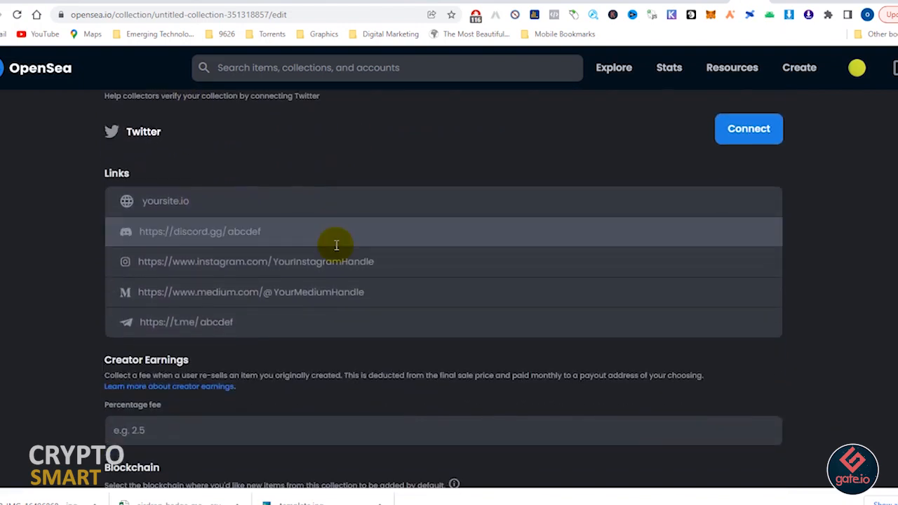
{"action": "scroll", "coordinate": [336, 245], "scroll_direction": "down", "scroll_amount": 1}
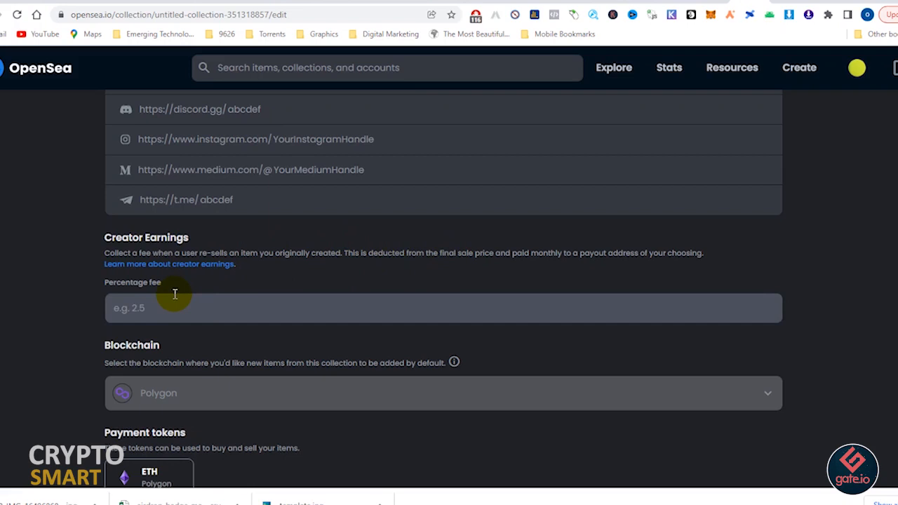
Examine the blockchain, payment token choices and display theme settings, closing the token list without adding one
{"action": "scroll", "coordinate": [175, 301], "scroll_direction": "down", "scroll_amount": 1}
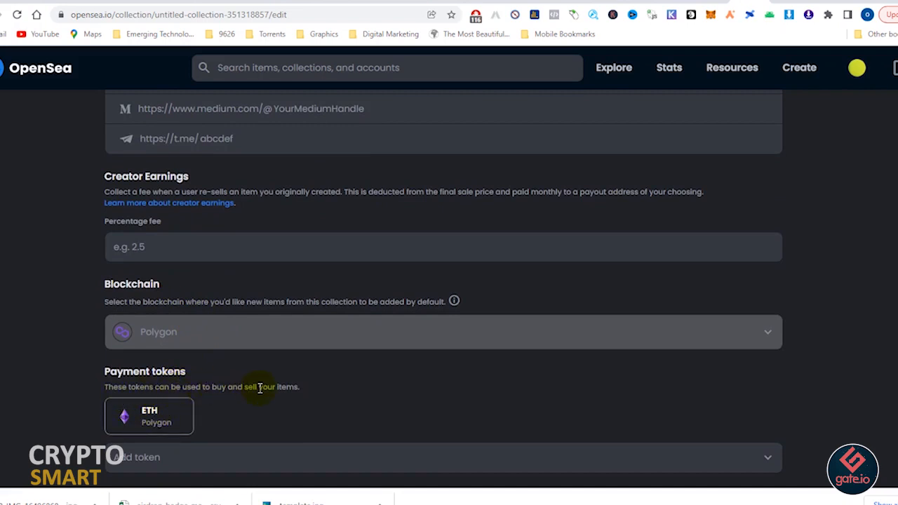
{"action": "scroll", "coordinate": [220, 395], "scroll_direction": "down", "scroll_amount": 1}
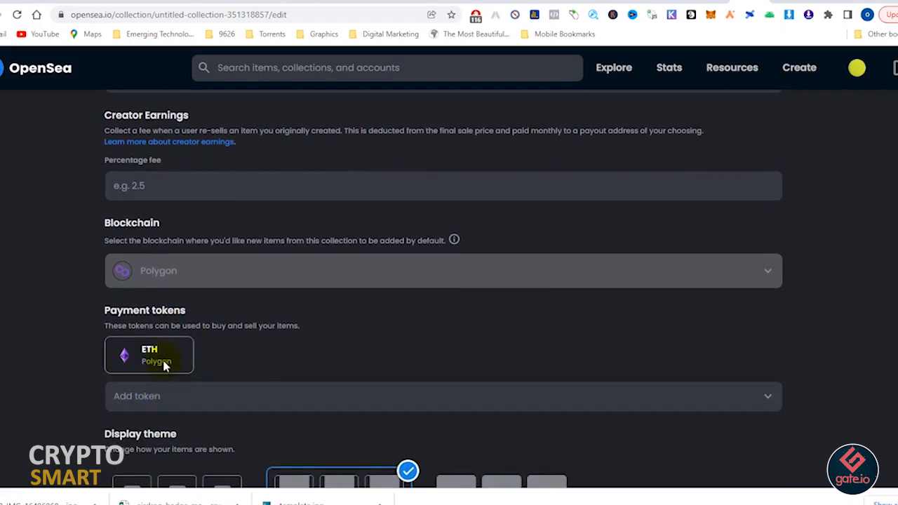
{"action": "left_click", "coordinate": [226, 402]}
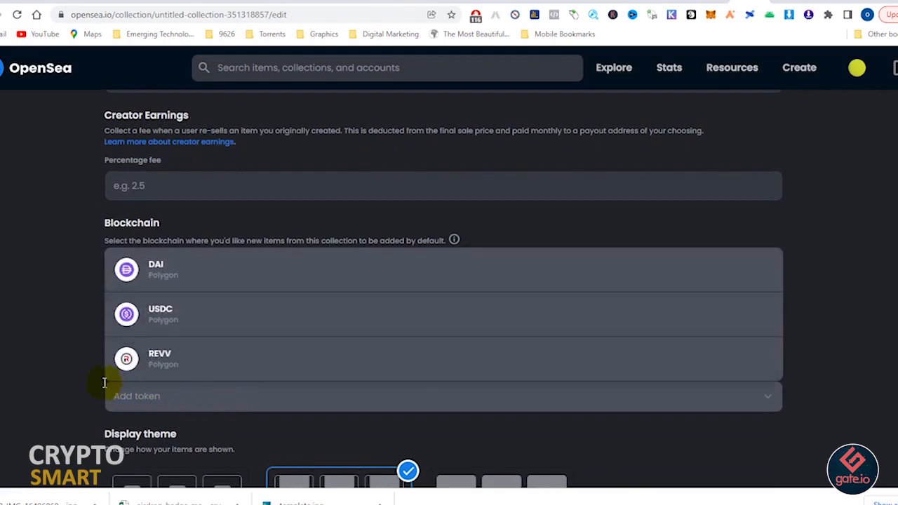
{"action": "left_click", "coordinate": [65, 372]}
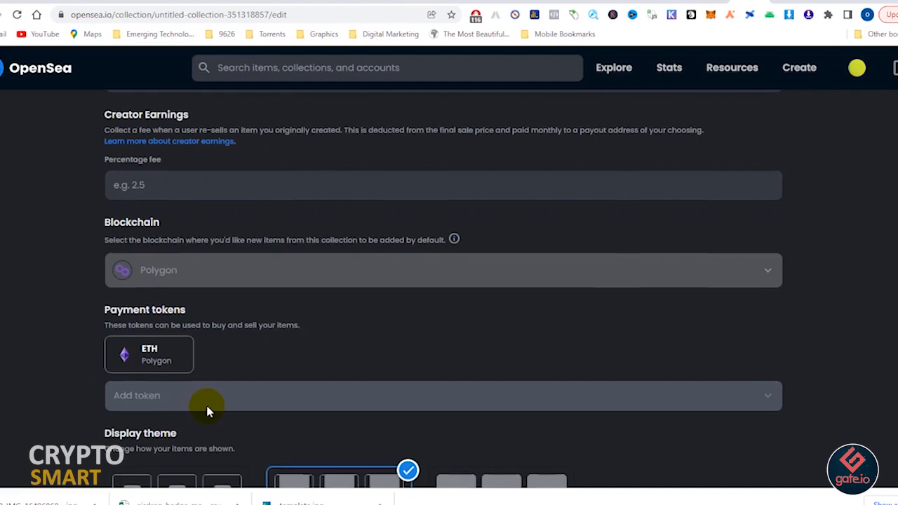
{"action": "scroll", "coordinate": [205, 407], "scroll_direction": "down", "scroll_amount": 2}
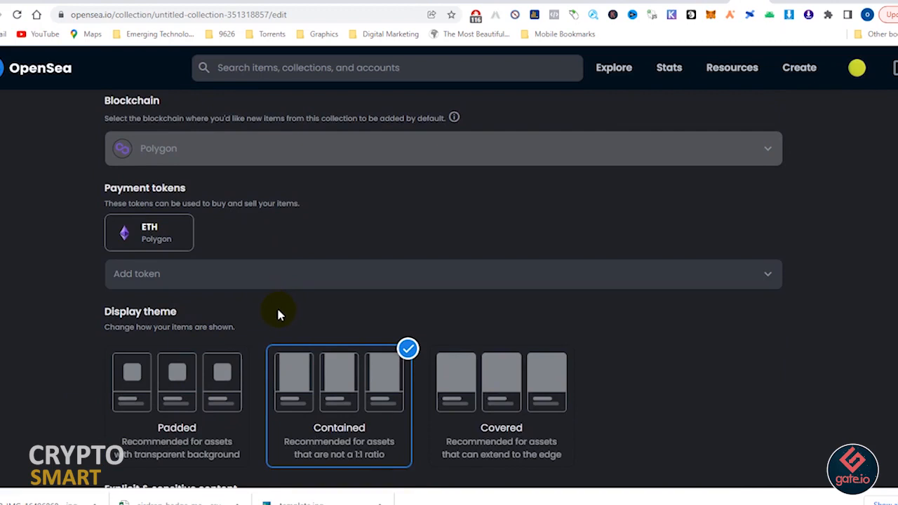
{"action": "scroll", "coordinate": [278, 315], "scroll_direction": "down", "scroll_amount": 2}
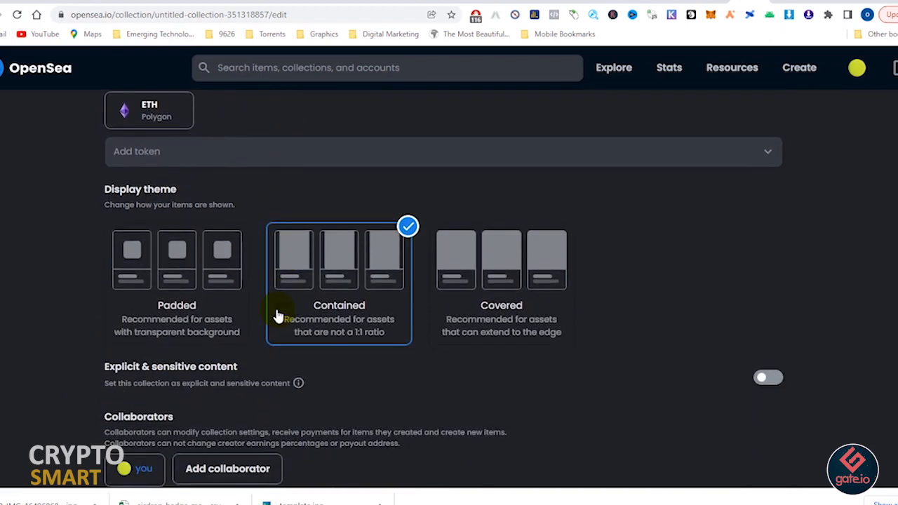
Recheck the collection settings, submit the changes and accept the change of the collection's URL
{"action": "scroll", "coordinate": [278, 316], "scroll_direction": "down", "scroll_amount": 1}
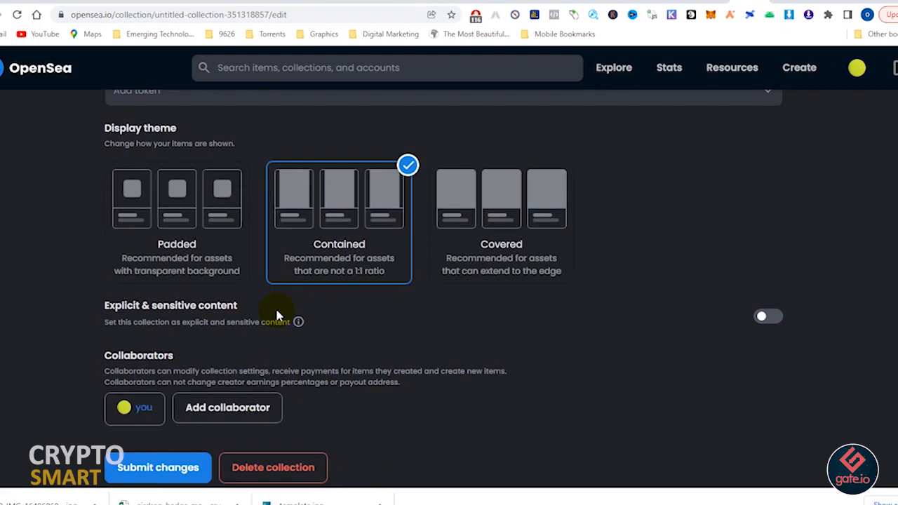
{"action": "scroll", "coordinate": [278, 316], "scroll_direction": "up", "scroll_amount": 10}
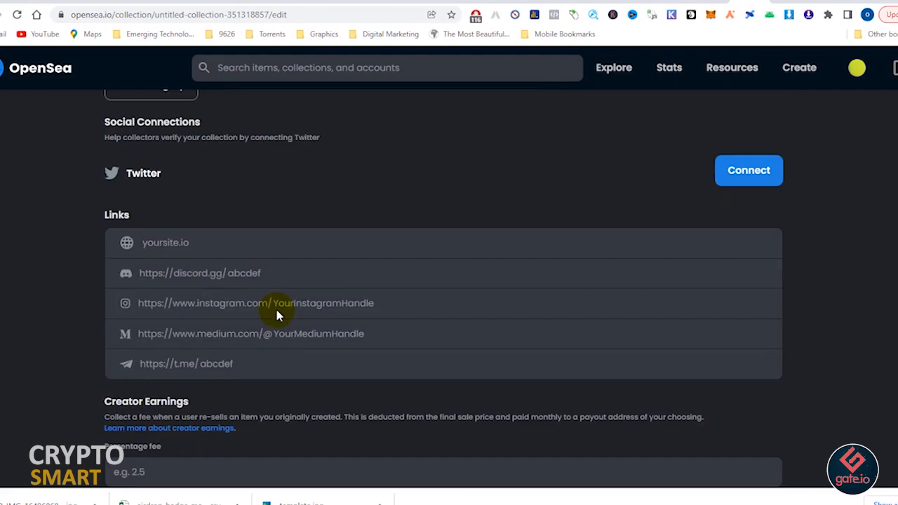
{"action": "scroll", "coordinate": [276, 313], "scroll_direction": "up", "scroll_amount": 4}
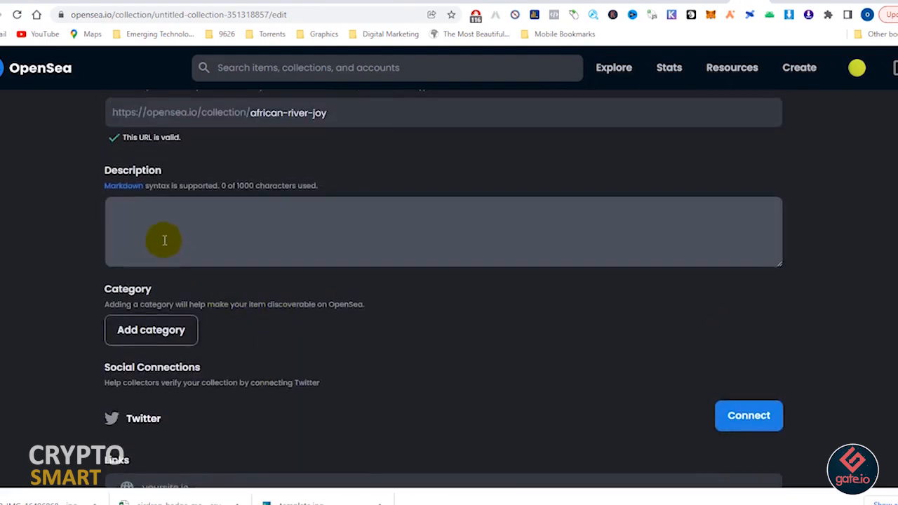
{"action": "scroll", "coordinate": [164, 240], "scroll_direction": "up", "scroll_amount": 2}
{"action": "scroll", "coordinate": [164, 240], "scroll_direction": "down", "scroll_amount": 11}
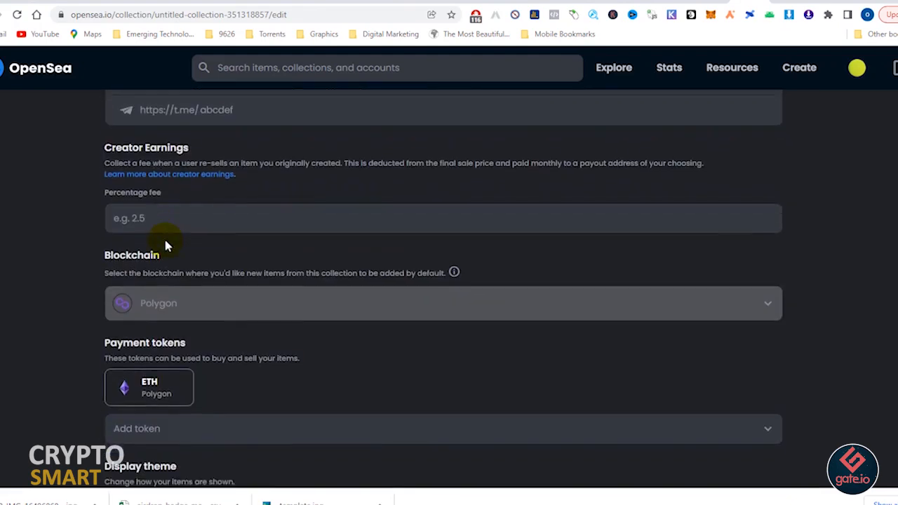
{"action": "scroll", "coordinate": [165, 242], "scroll_direction": "down", "scroll_amount": 5}
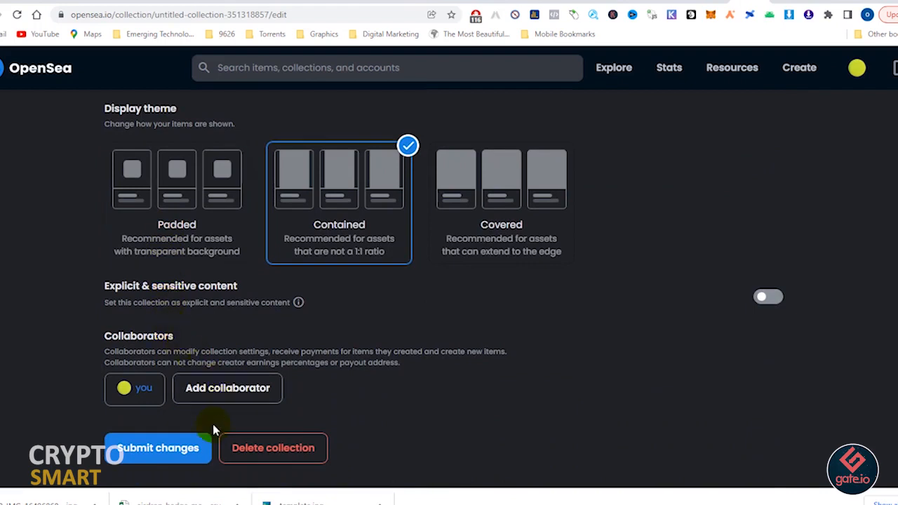
{"action": "left_click", "coordinate": [179, 455]}
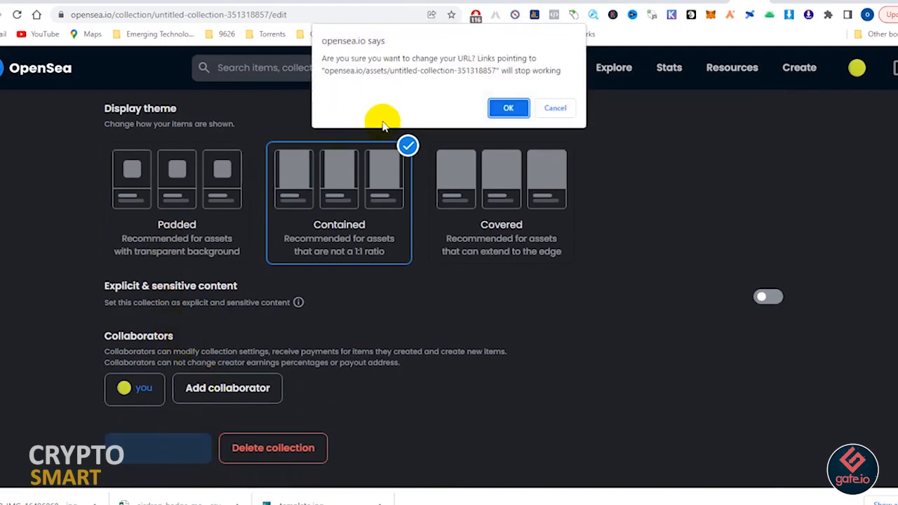
{"action": "left_click", "coordinate": [506, 112]}
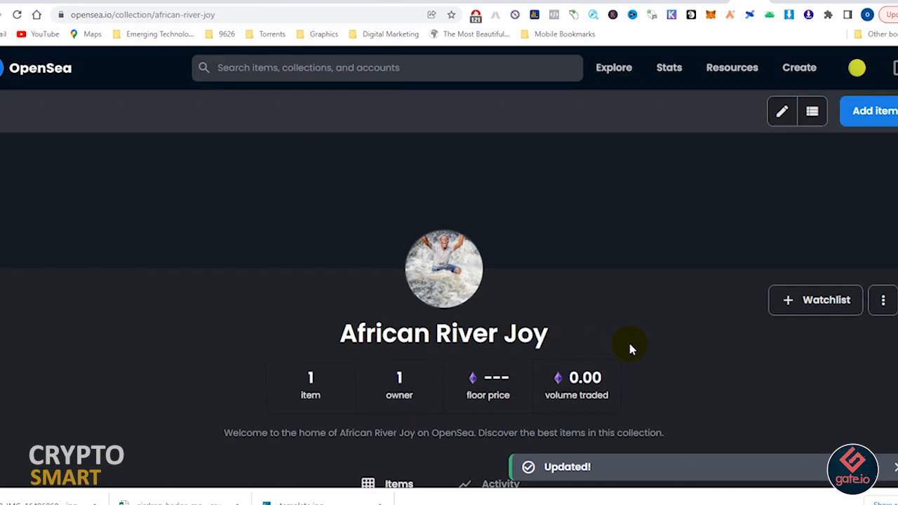
Review the updated African River Joy collection page, including its item listing, header and web address
{"action": "scroll", "coordinate": [630, 348], "scroll_direction": "down", "scroll_amount": 2}
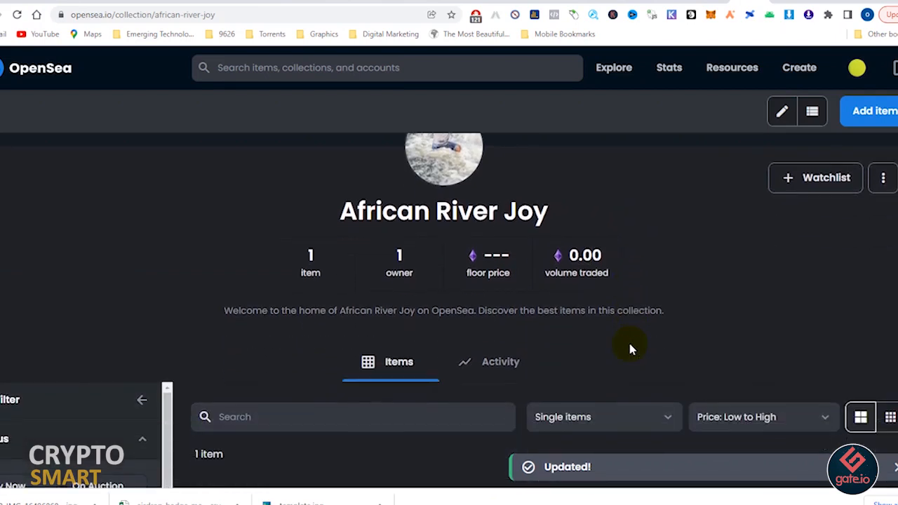
{"action": "scroll", "coordinate": [640, 345], "scroll_direction": "down", "scroll_amount": 3}
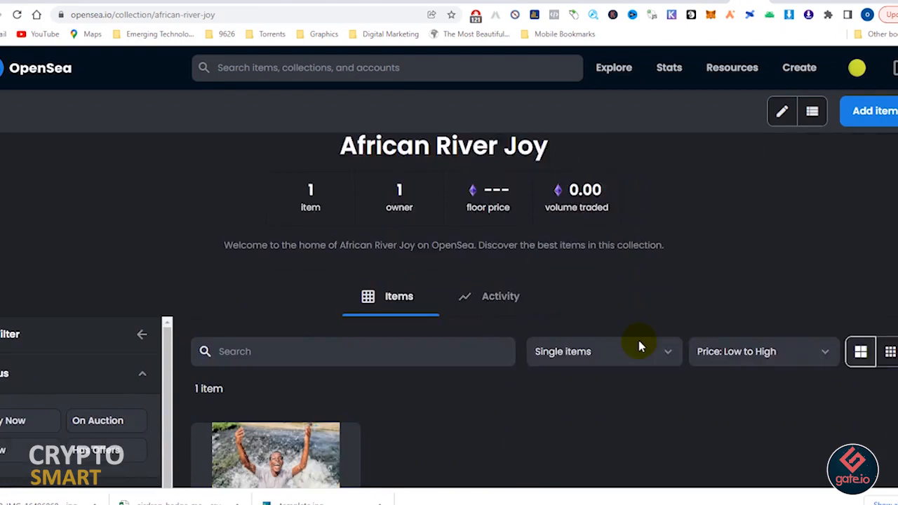
{"action": "scroll", "coordinate": [638, 344], "scroll_direction": "down", "scroll_amount": 2}
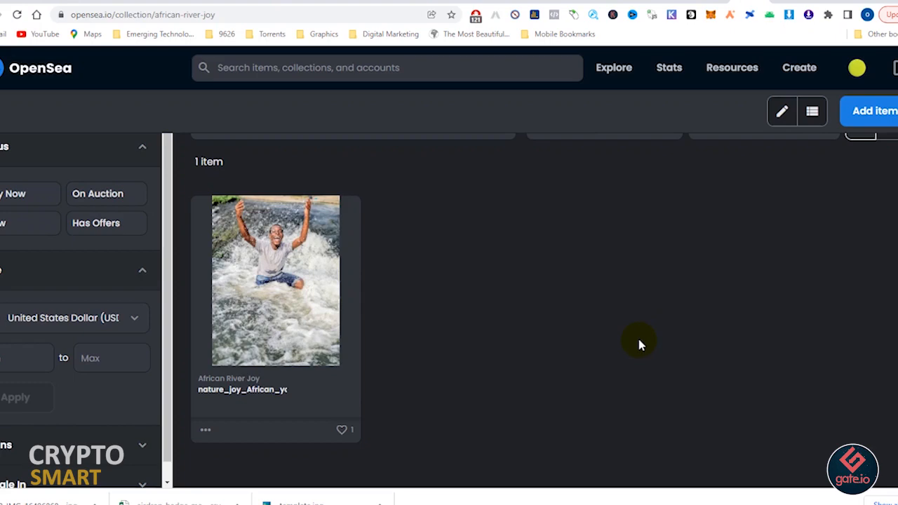
{"action": "scroll", "coordinate": [639, 345], "scroll_direction": "up", "scroll_amount": 4}
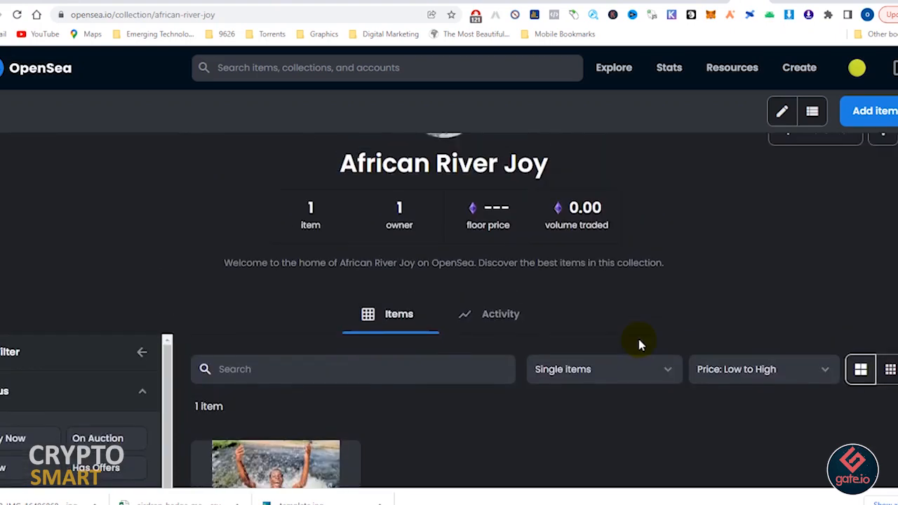
{"action": "scroll", "coordinate": [638, 340], "scroll_direction": "up", "scroll_amount": 3}
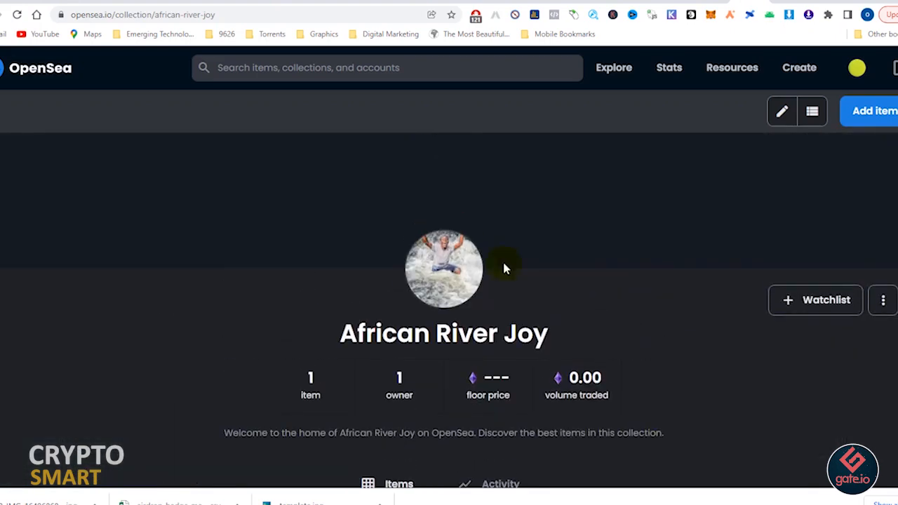
{"action": "left_click", "coordinate": [209, 15]}
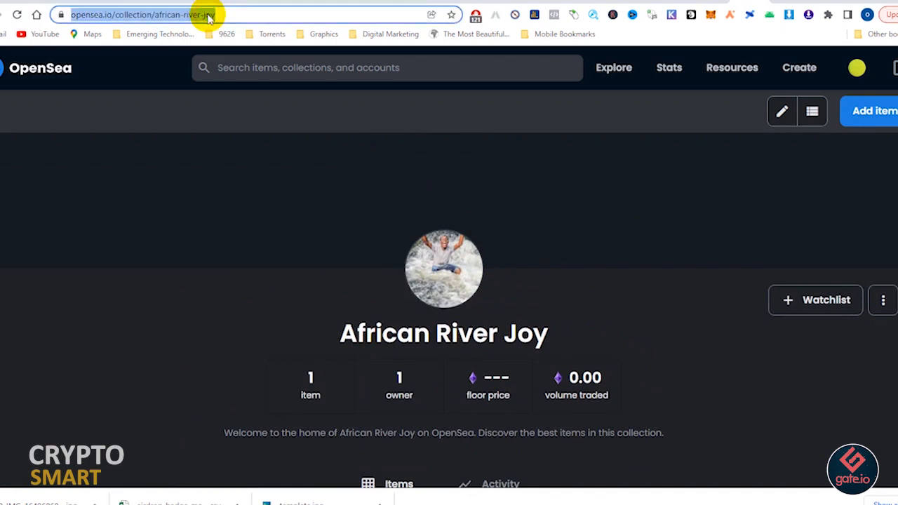